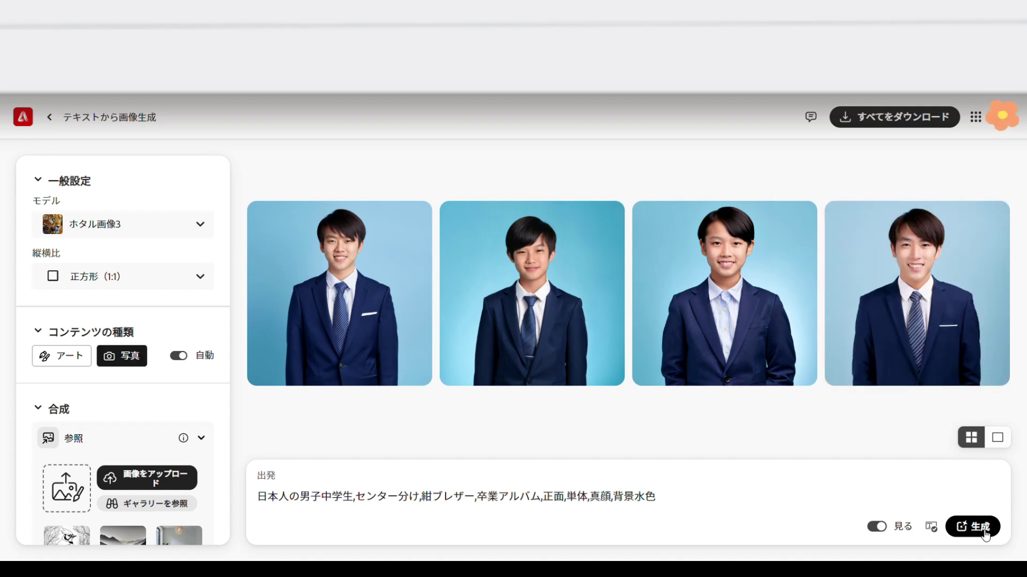
Replace センター分け in the prompt with 眼鏡,ふくよか and generate a new set of images
mouse_move(592, 225)
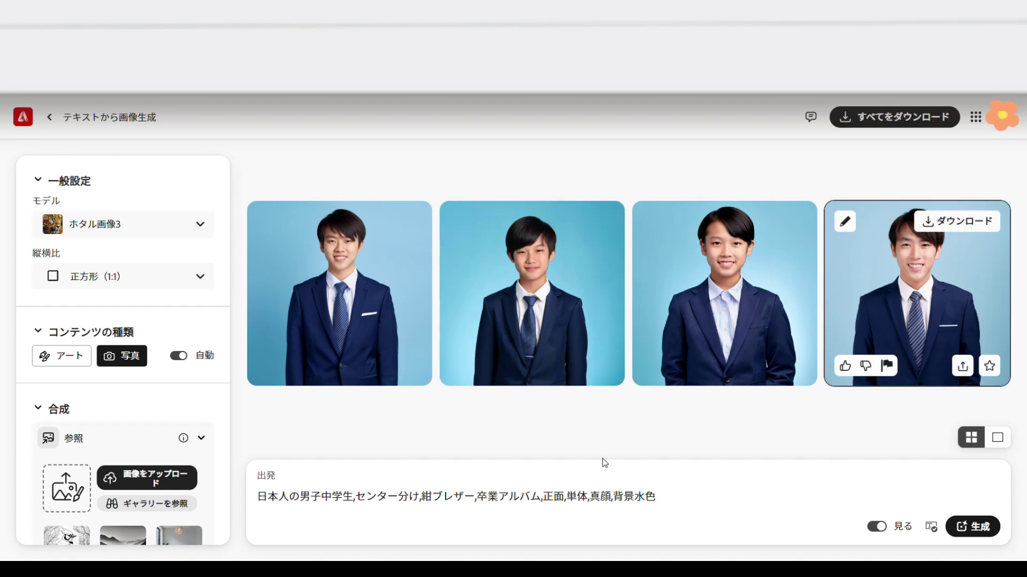
drag(355, 497, 420, 497)
text(めがね)
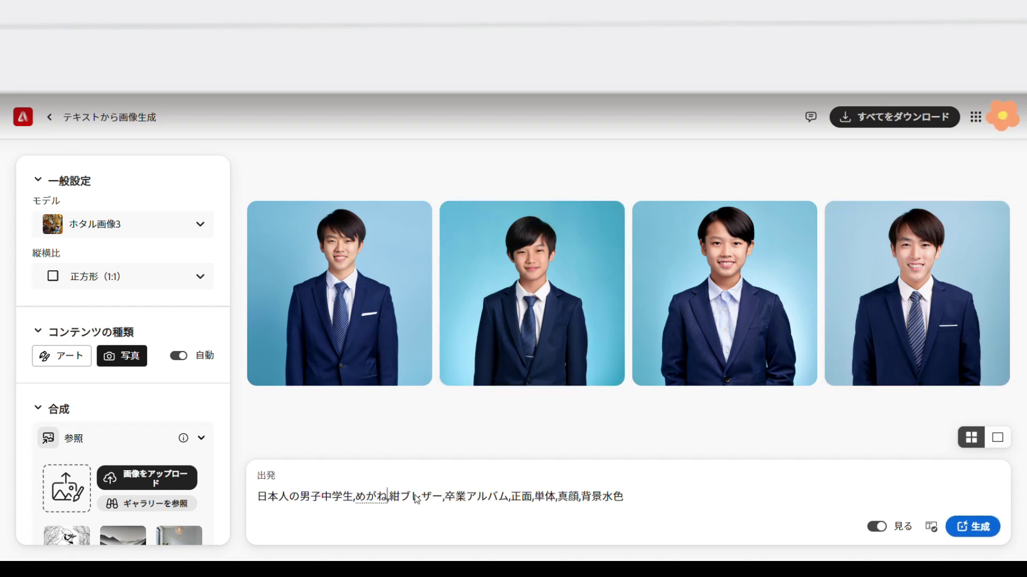
key(space)
key(Return)
text(,ふくゆか)
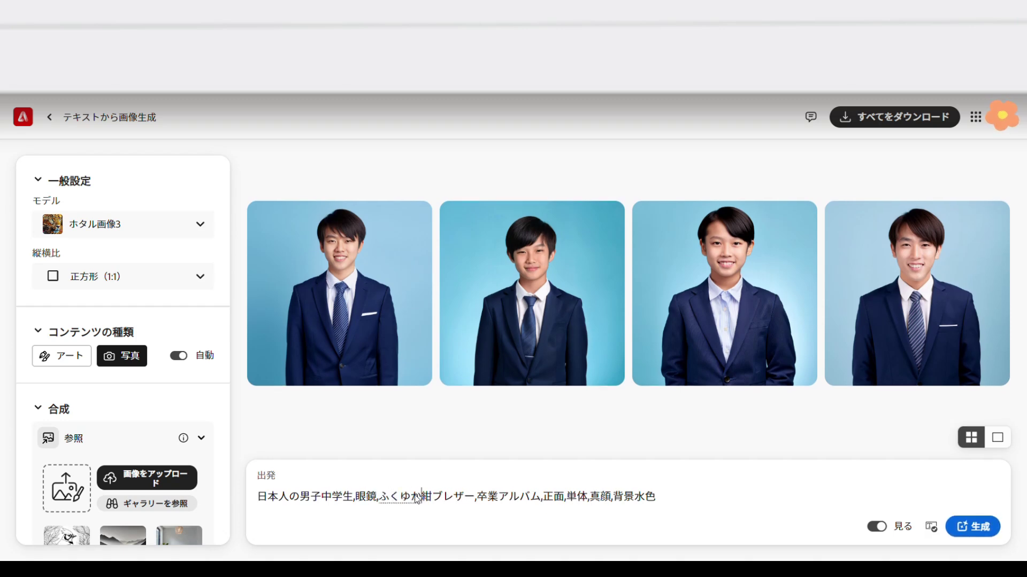
key(BackSpace)
key(BackSpace)
text(よか)
key(Return)
click(975, 532)
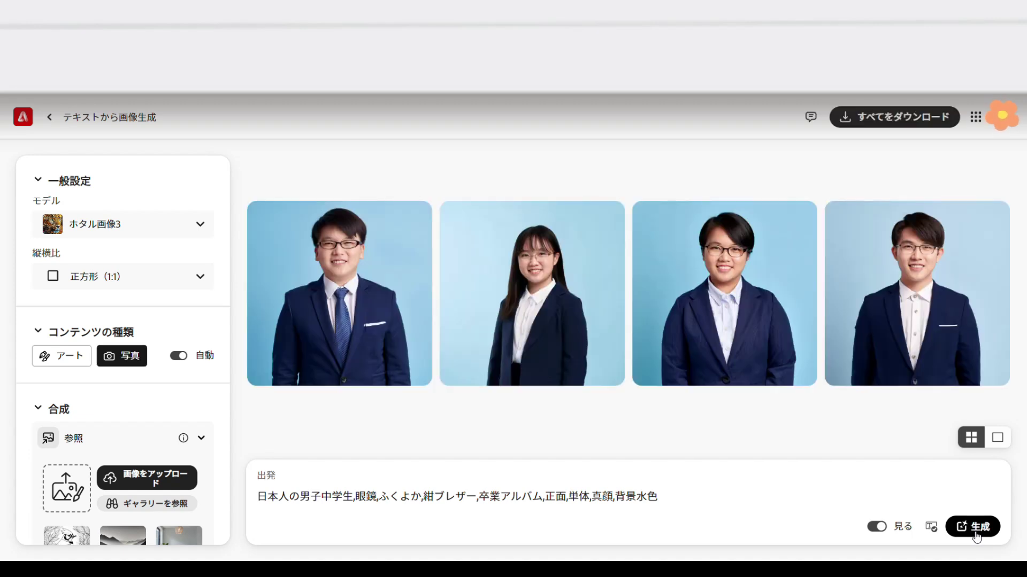
Replace 眼鏡,ふくよか in the prompt with 坊主 and generate new images
mouse_move(315, 384)
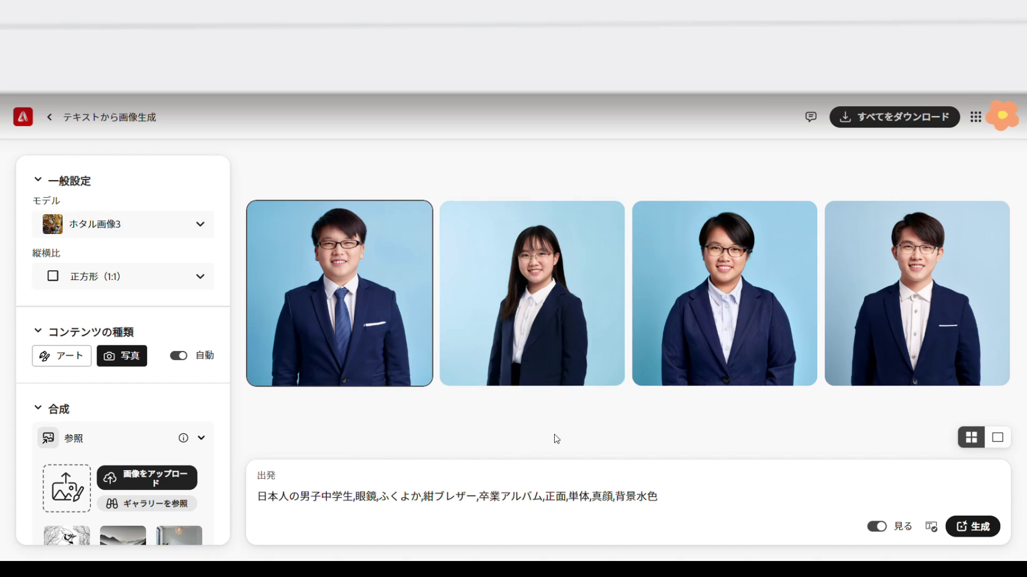
drag(360, 502, 420, 502)
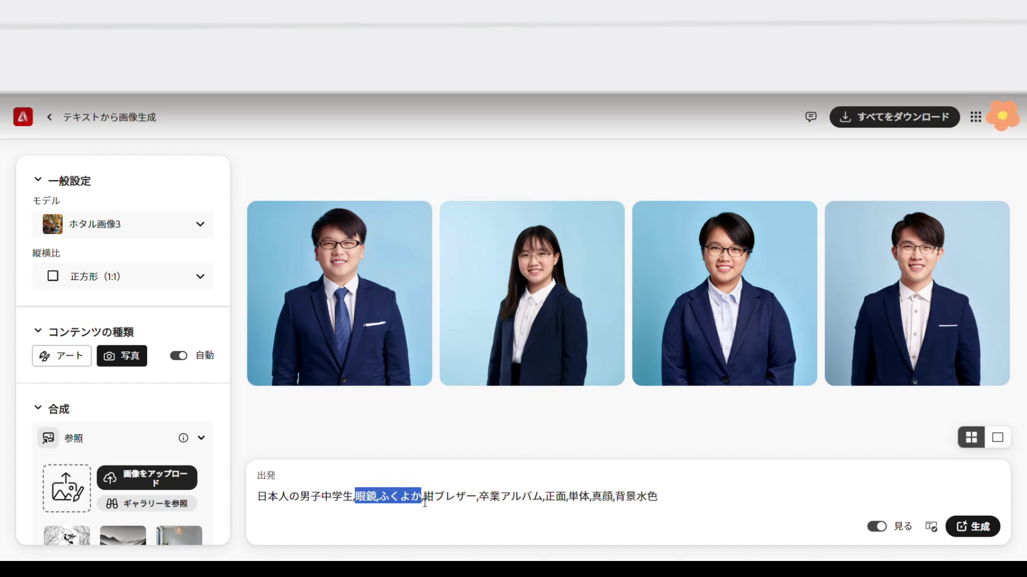
key(BackSpace)
text(坊主)
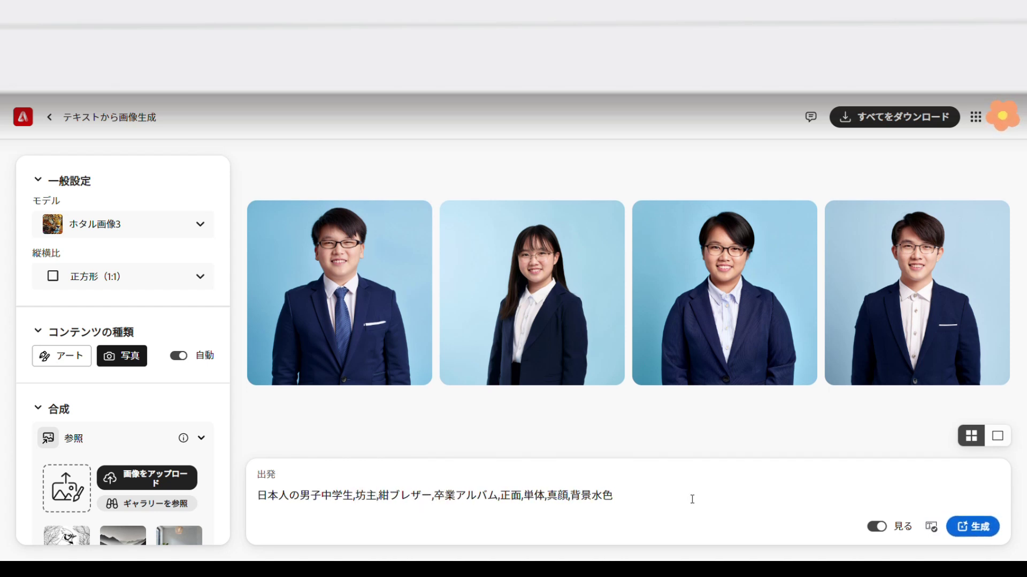
click(971, 527)
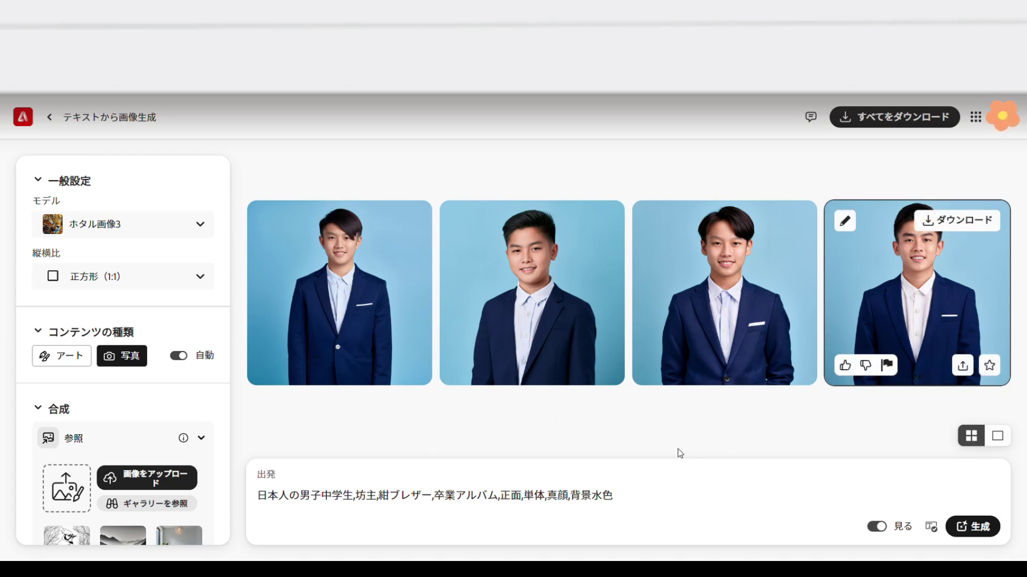
Replace 坊主 in the prompt with 真ん中分け and generate new images
double_click(360, 502)
text(真ん中分け)
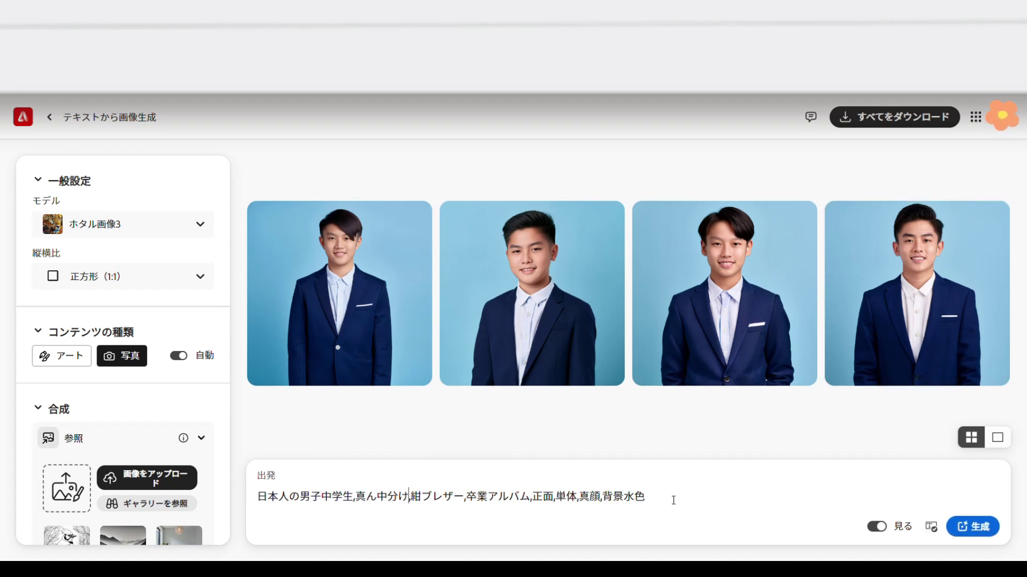
click(972, 527)
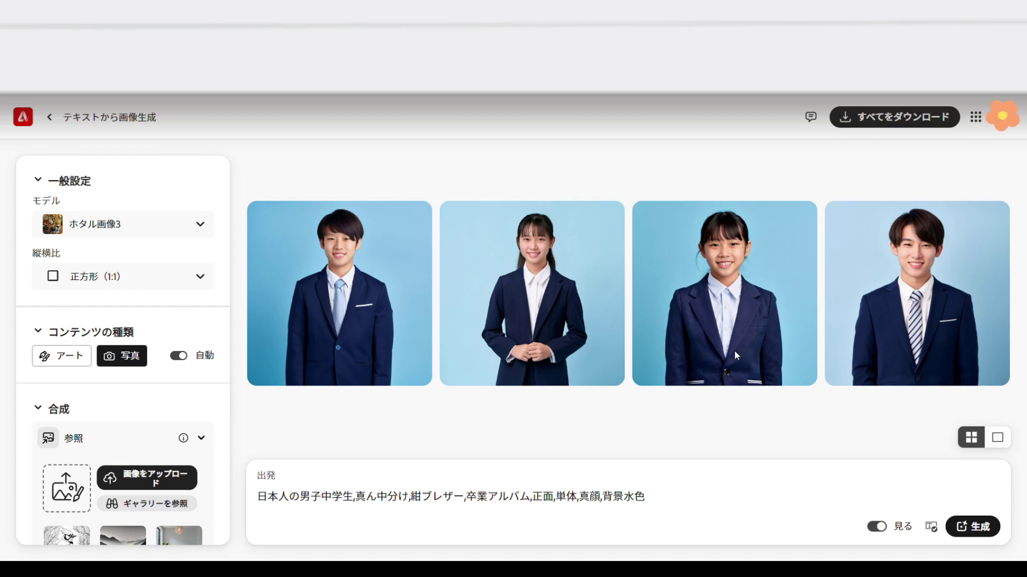
Insert 水色ネクタイ into the prompt between 紺ブレザー and 卒業アルバム
mouse_move(780, 223)
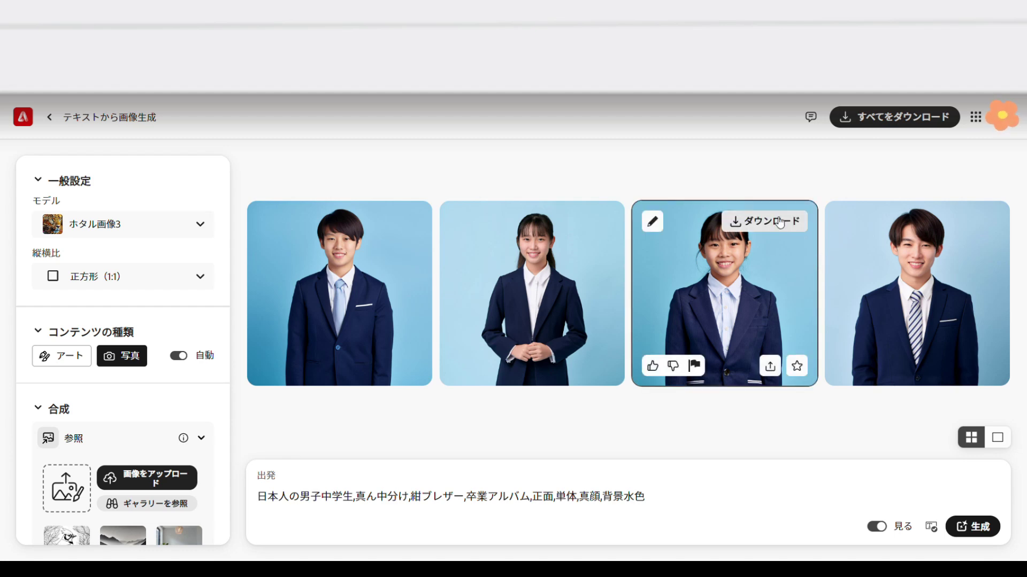
click(465, 497)
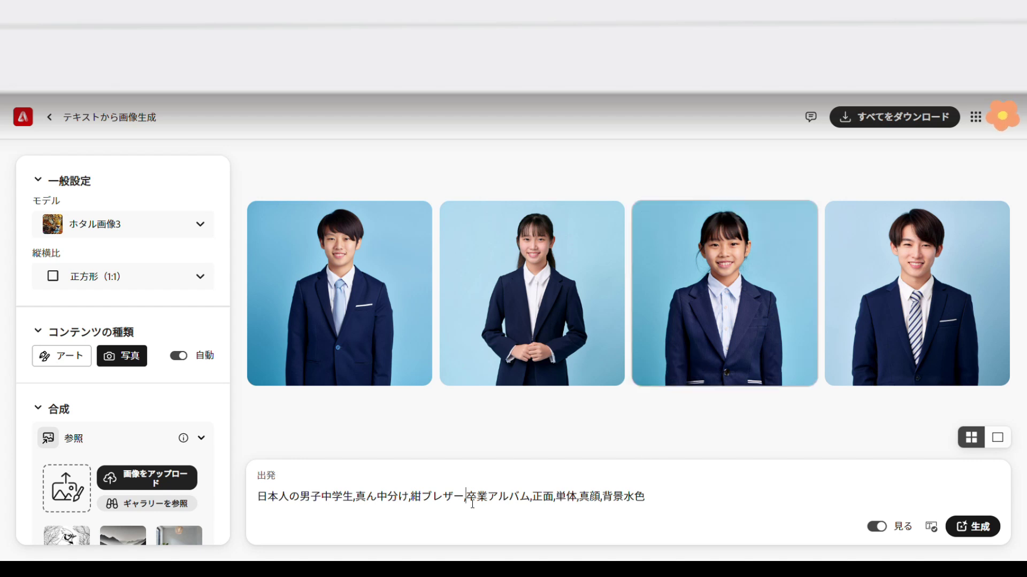
text(みずいと)
key(space)
text(ねくたい)
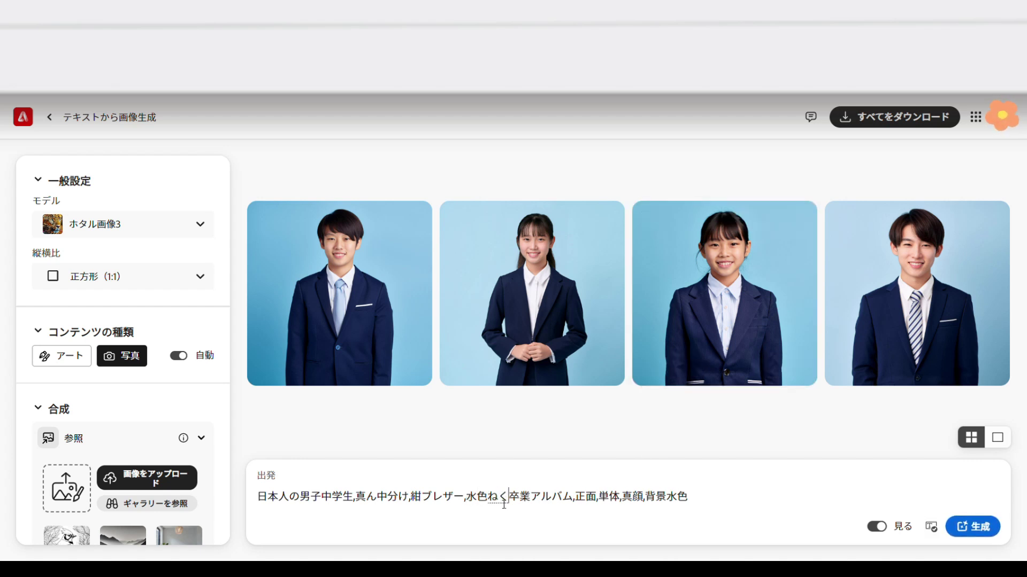
key(space)
text(,)
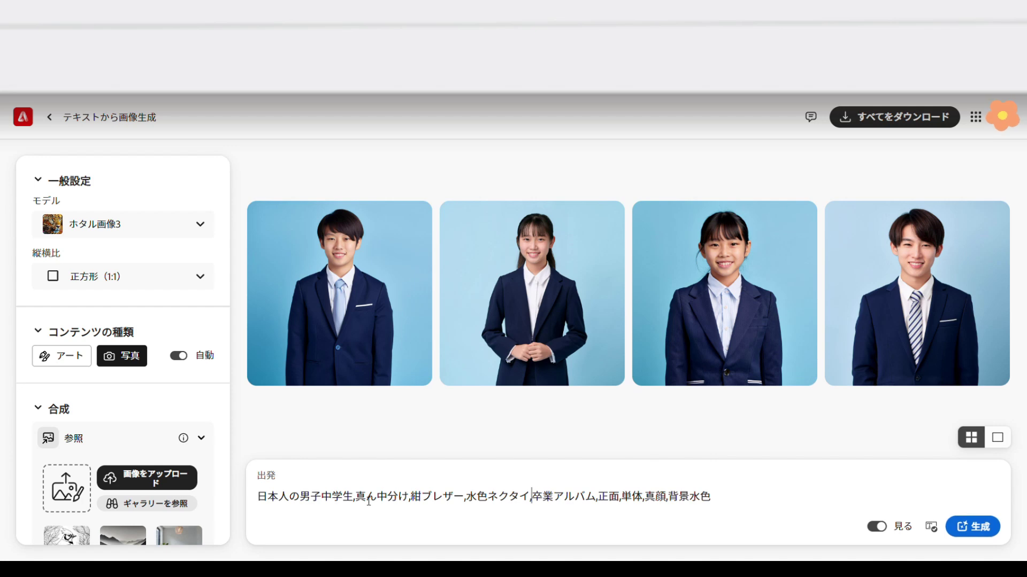
Replace the hairstyle term 真ん中分け in the prompt with マッシュヘア
drag(355, 498, 409, 497)
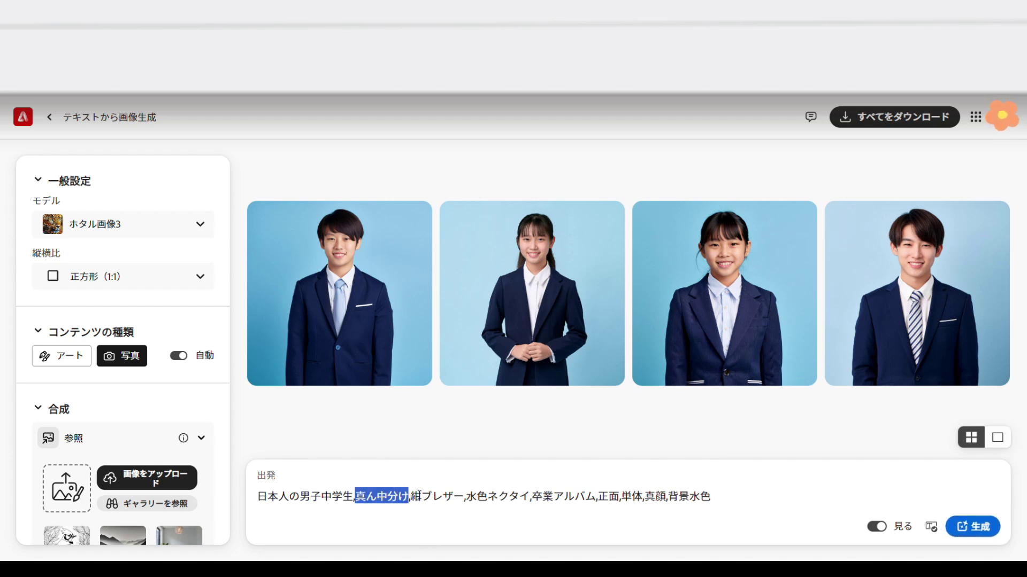
text(messy)
key(BackSpace)
key(BackSpace)
key(BackSpace)
key(BackSpace)
key(BackSpace)
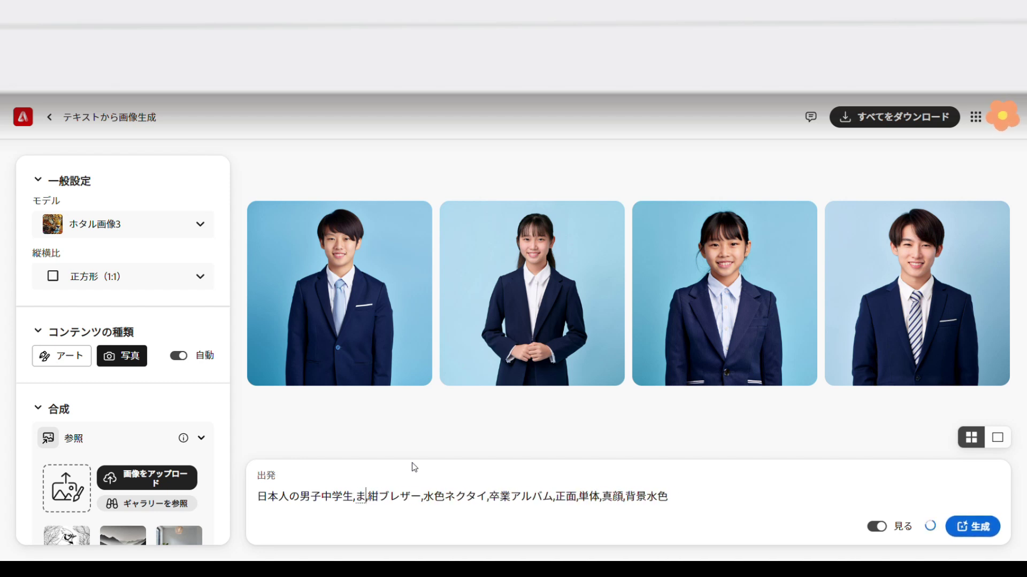
text(massyuhea)
key(space)
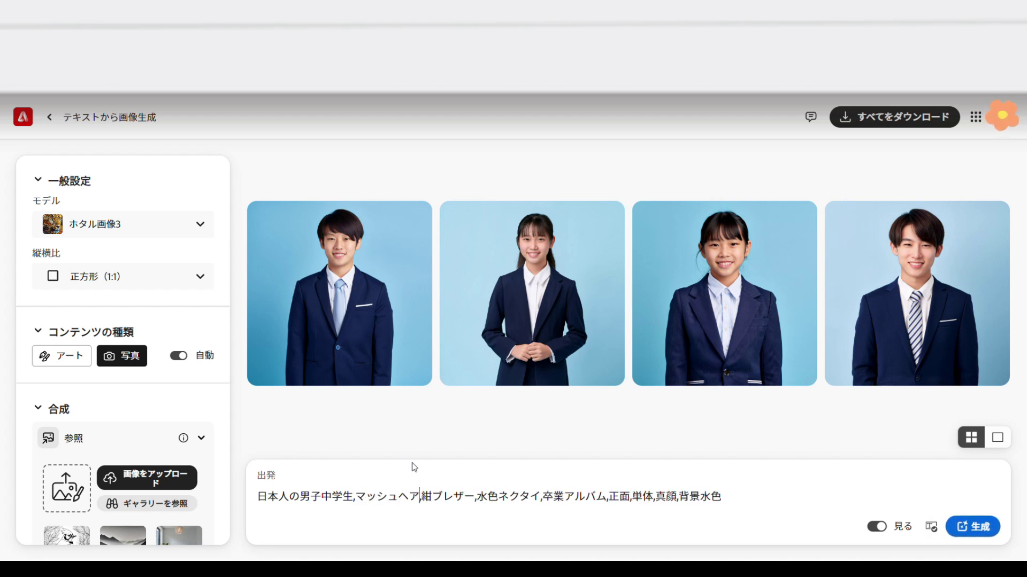
Add 垂れ目 after マッシュヘア in the prompt and generate new images
text(,tareme)
key(space)
key(Return)
text(,垂れ目,)
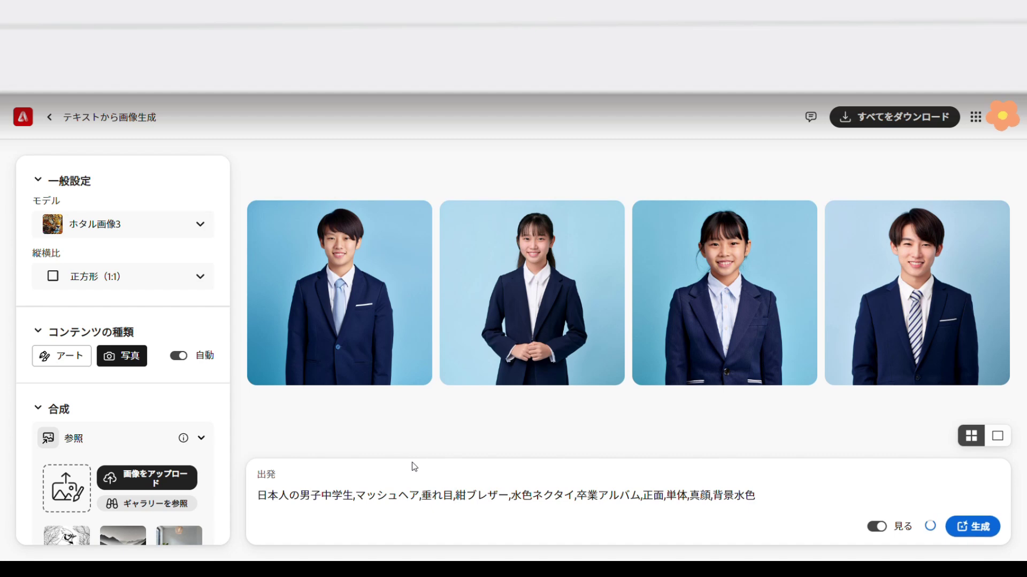
click(799, 503)
click(984, 527)
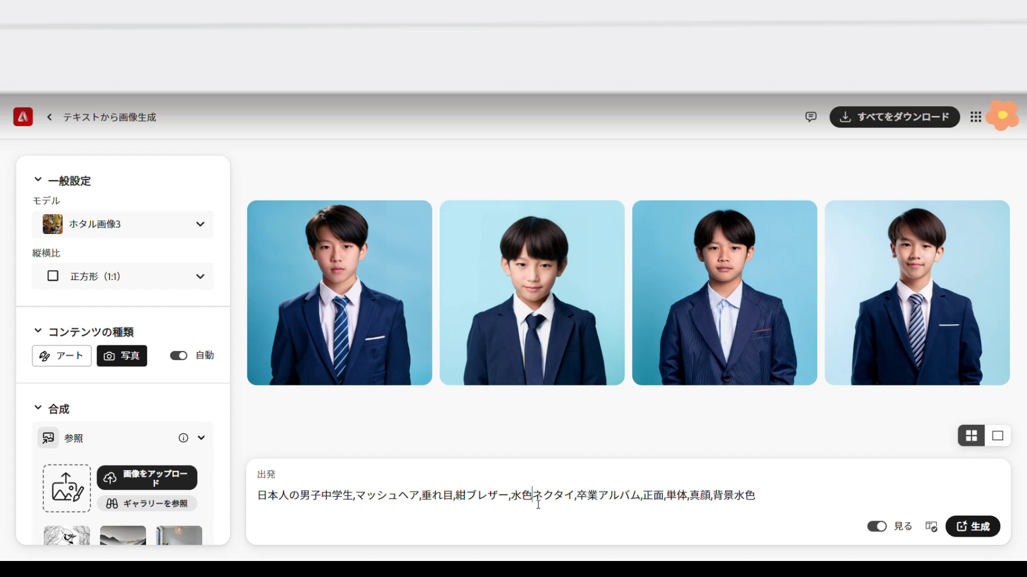
Insert 単色 before ネクタイ so the tie is described as 水色単色ネクタイ
text(t)
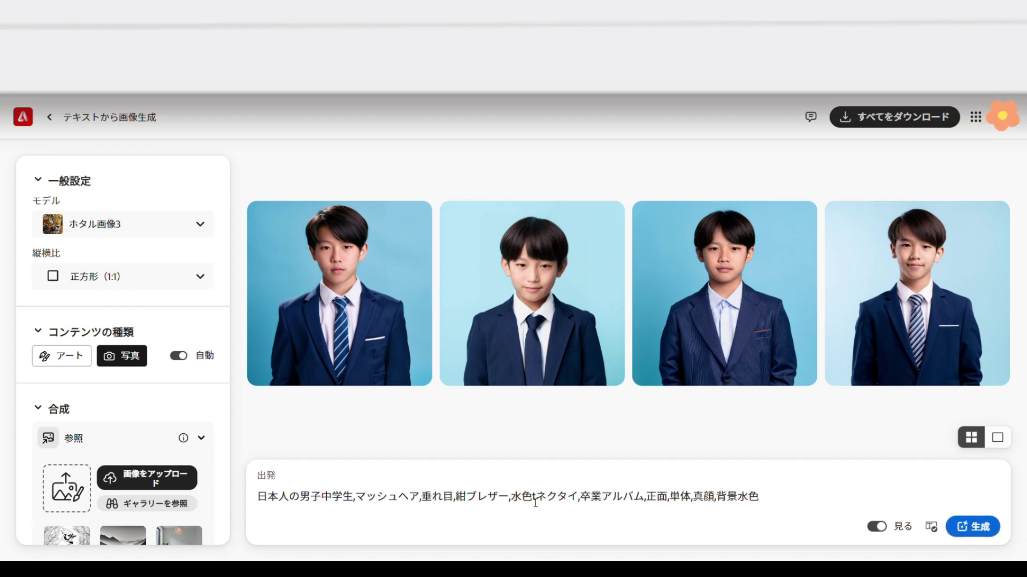
key(BackSpace)
key(Return)
text(単色)
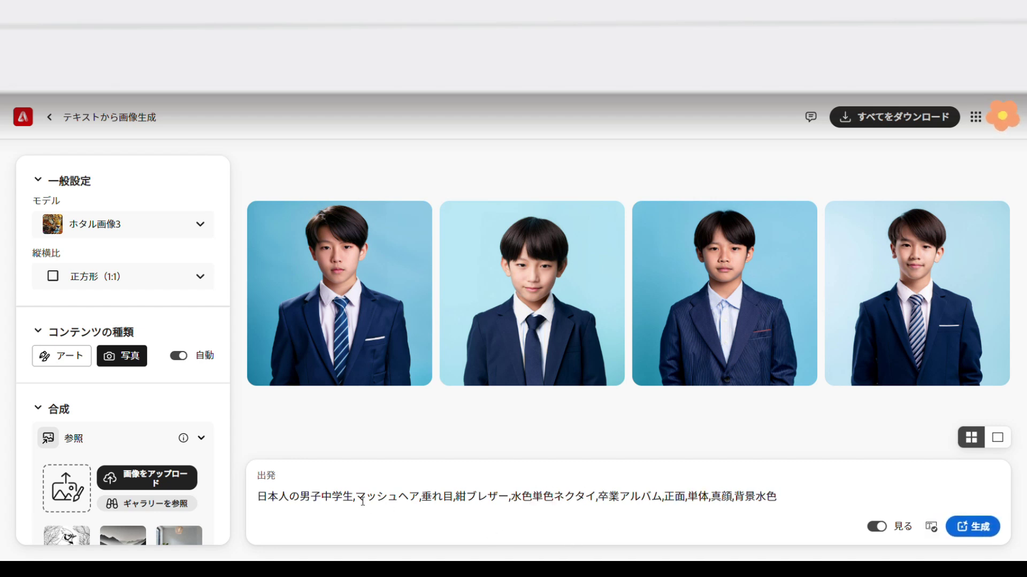
Replace マッシュヘア in the prompt with スパイキーショート and generate new images
drag(355, 504, 419, 505)
text(すぱいき)
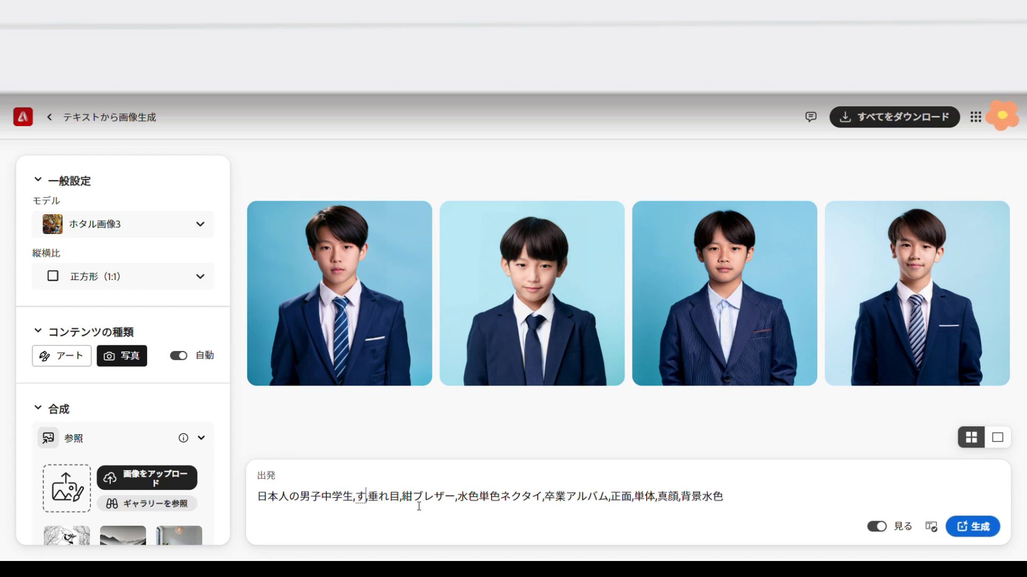
text(ーしょーと)
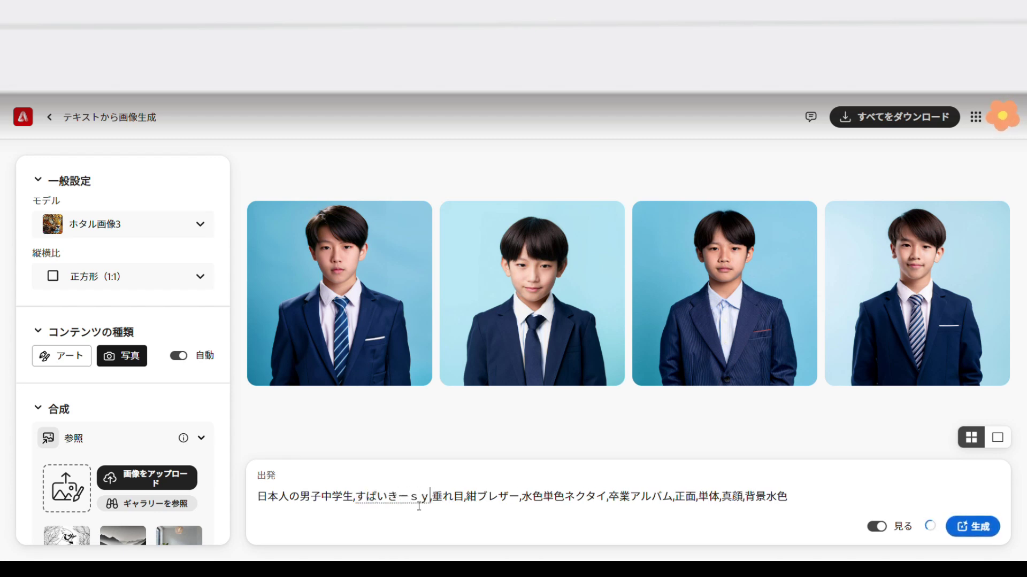
key(space)
key(Return)
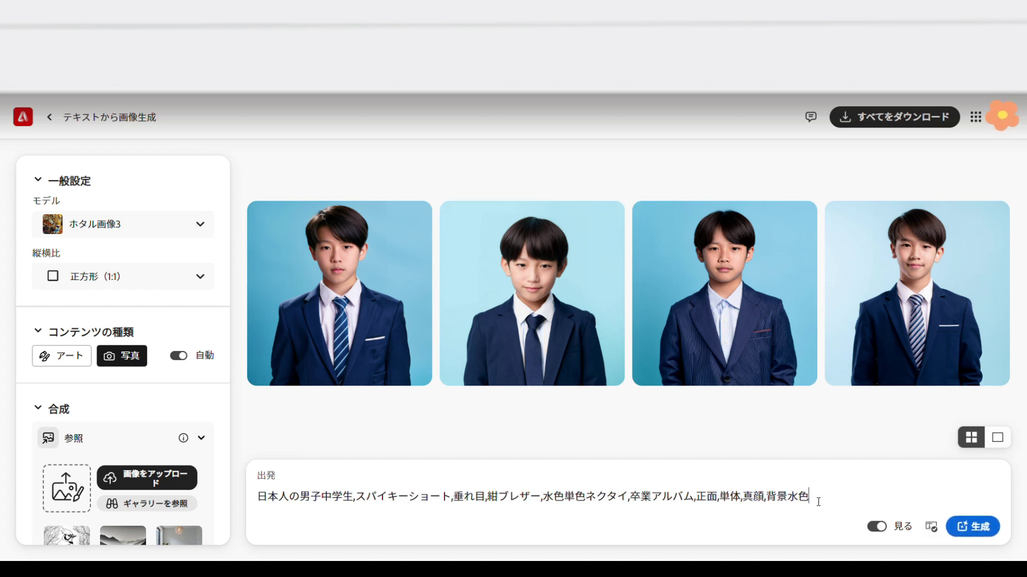
click(966, 535)
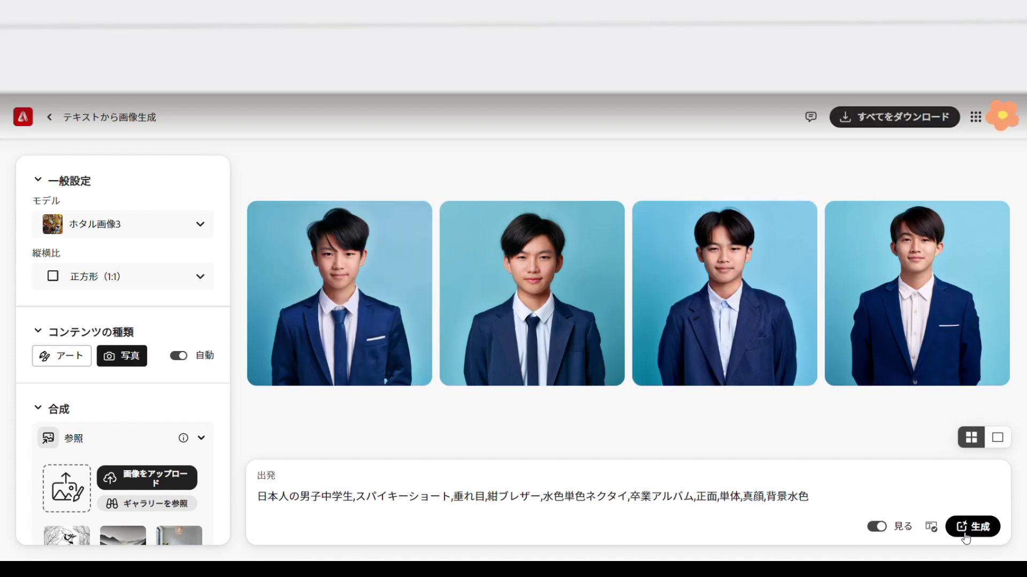
Replace スパイキーショート,垂れ目 in the prompt with 前髪パッツン,つり目 and generate new images
mouse_move(781, 225)
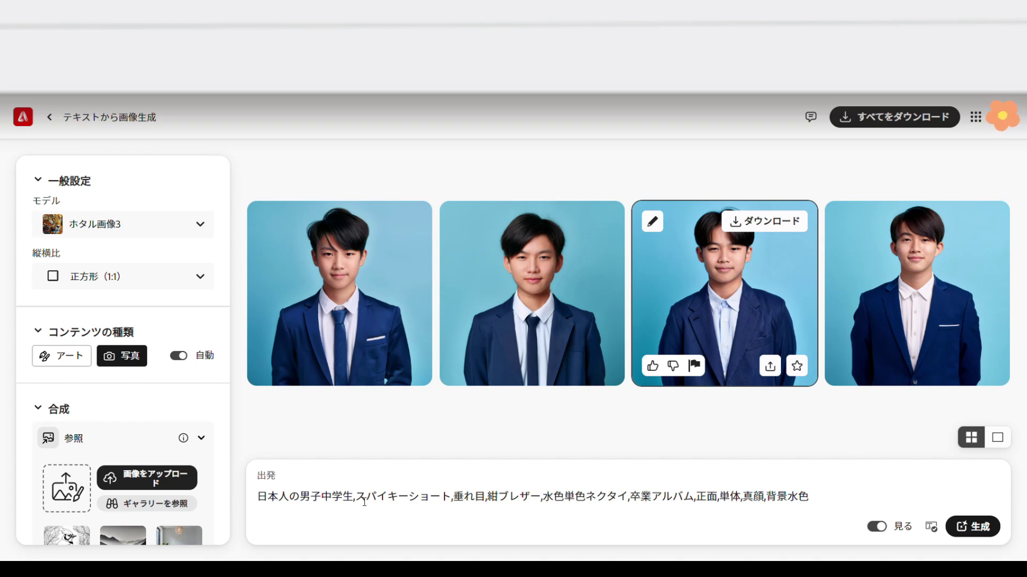
drag(485, 500, 370, 500)
text(前髪パッツン)
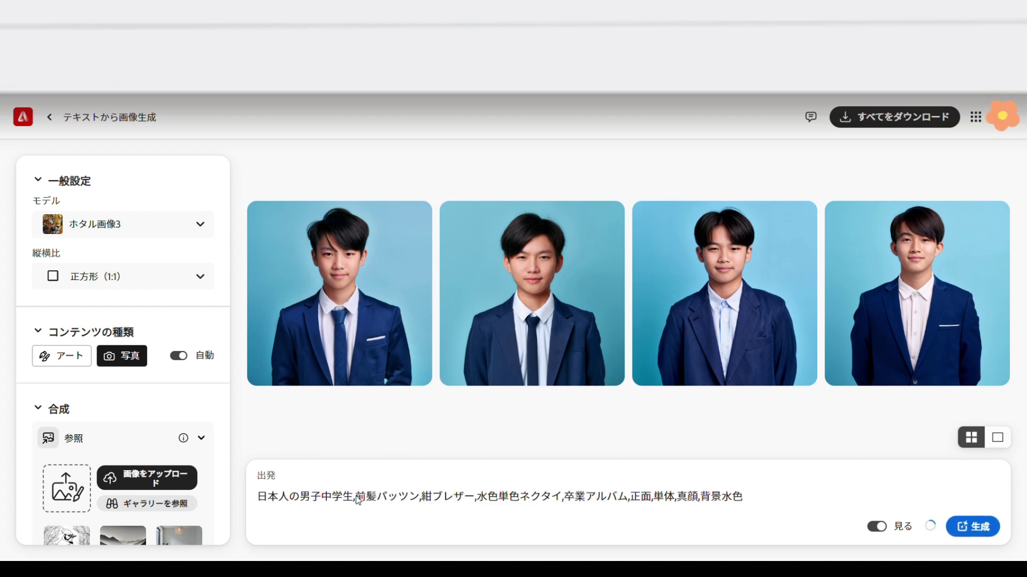
text(,つり)
text(目)
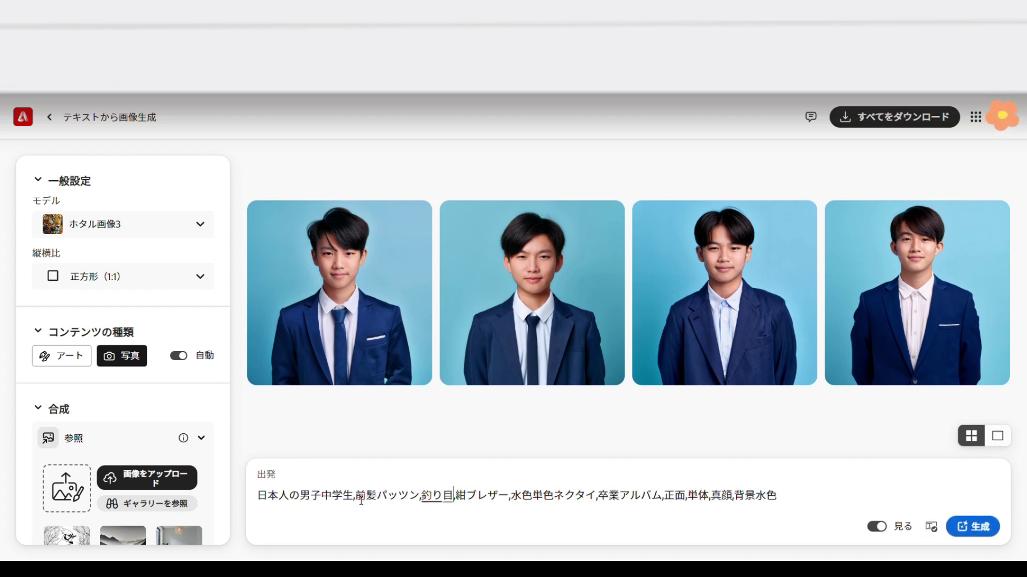
key(Return)
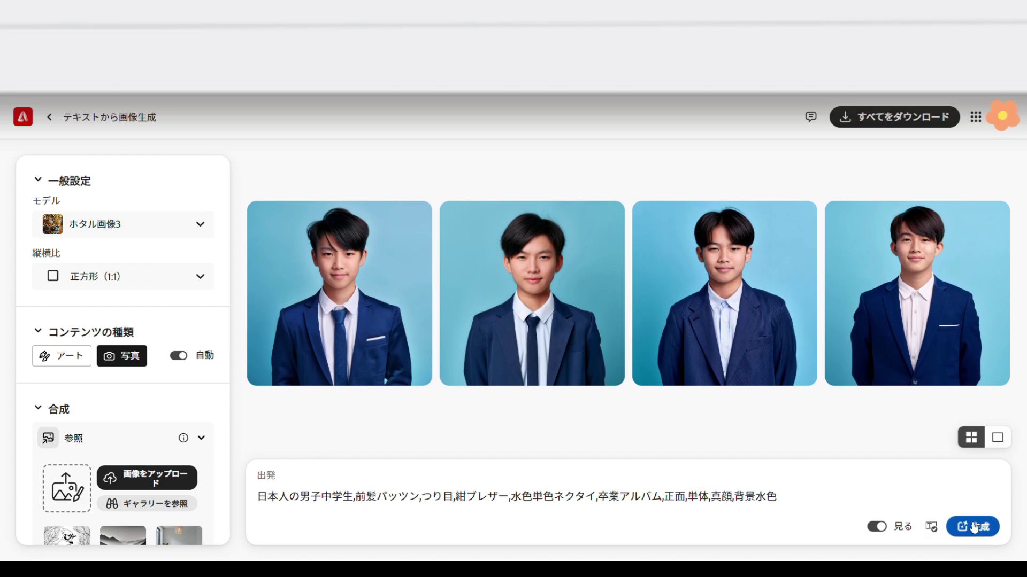
click(975, 529)
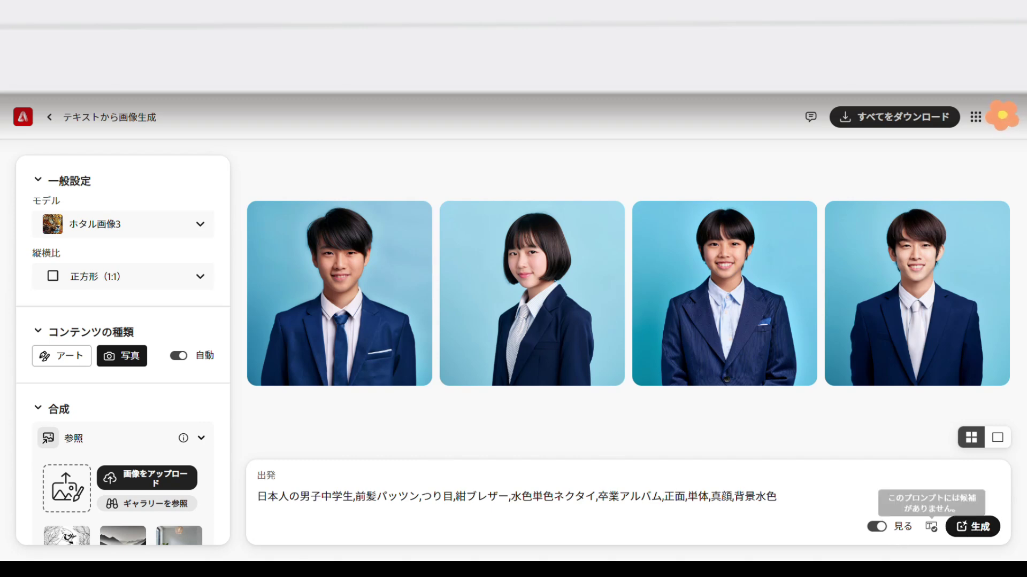
Change 前髪パッツン to 前髪分け目なし, remove つり目 from the prompt, and generate new images
drag(377, 497, 426, 502)
text(分け目なし)
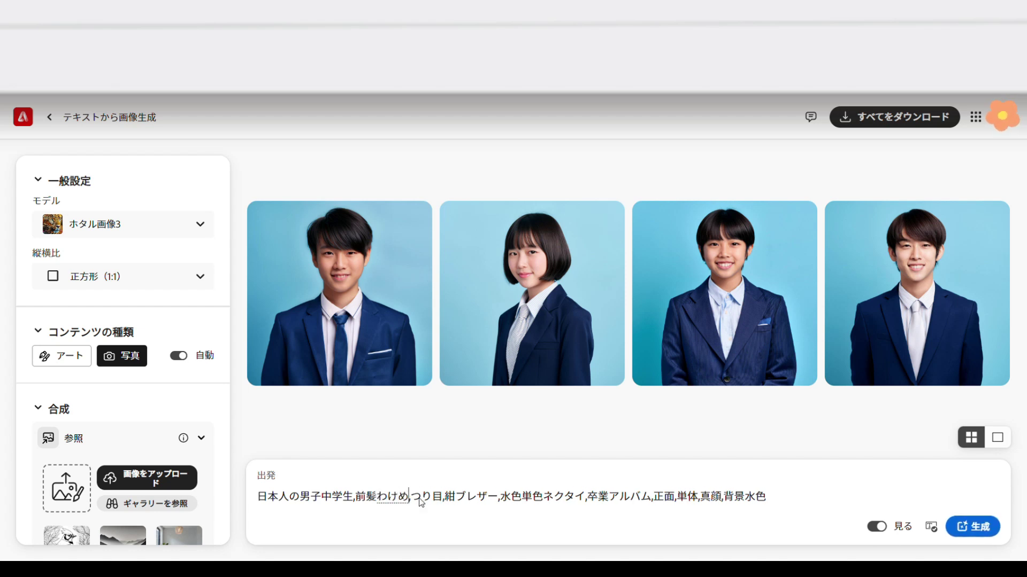
key(shift+Right)
key(shift+Right)
key(shift+Right)
key(shift+Right)
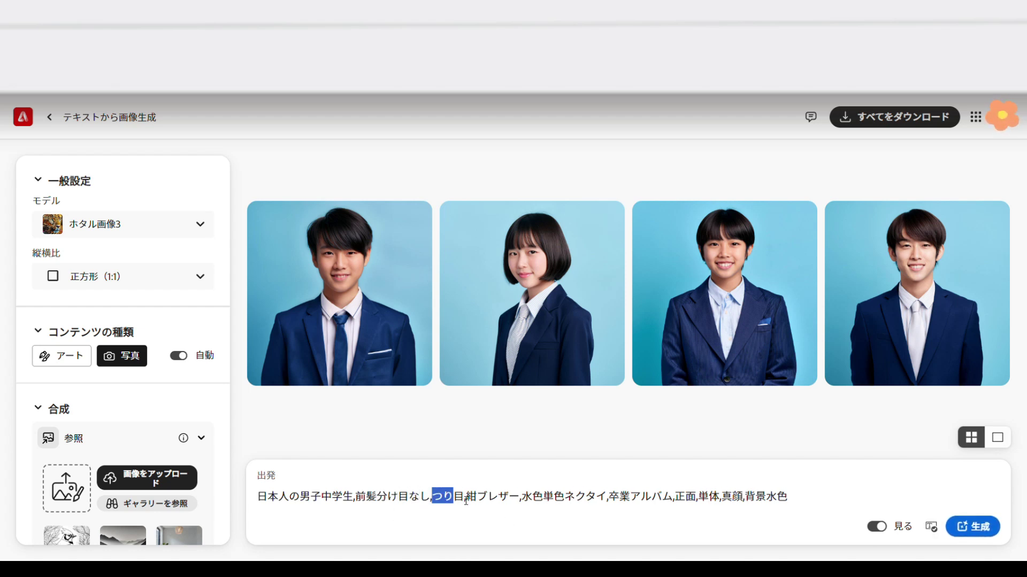
key(BackSpace)
click(989, 528)
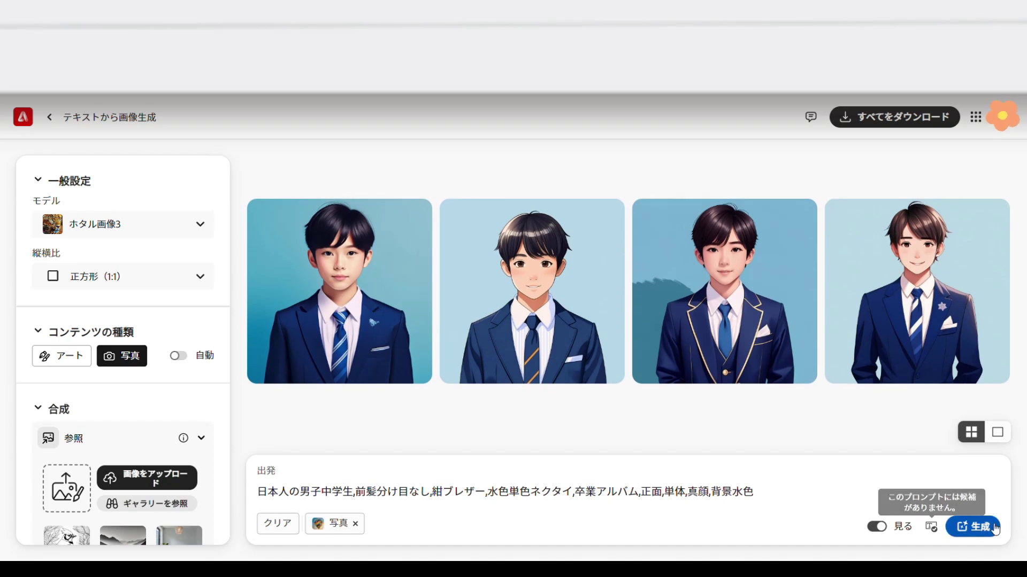
Generate the images again from the same prompt with the content type set to 写真
click(990, 529)
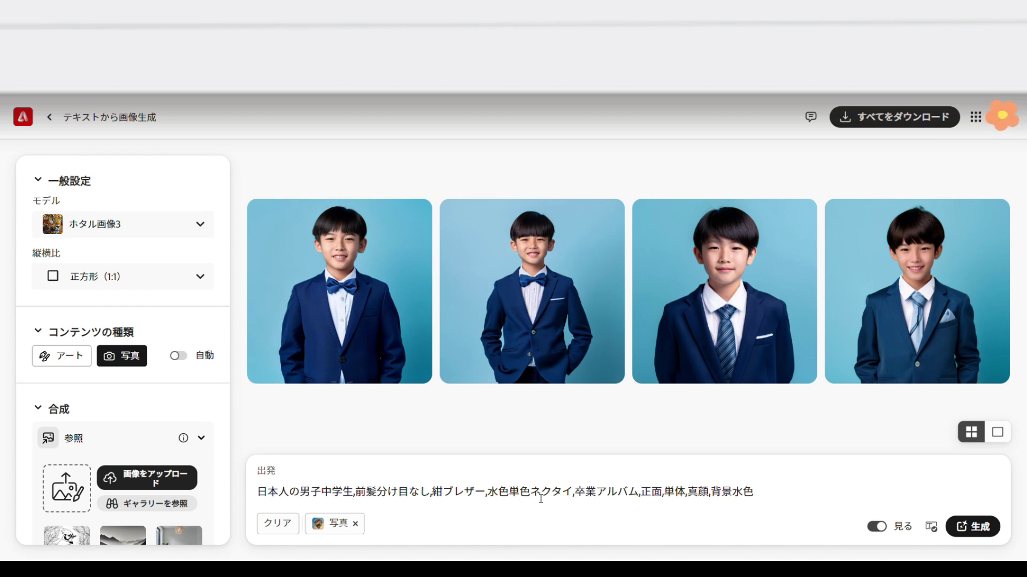
Add 模様なし after ネクタイ in the prompt and remove 水色単色 in front of it
click(573, 491)
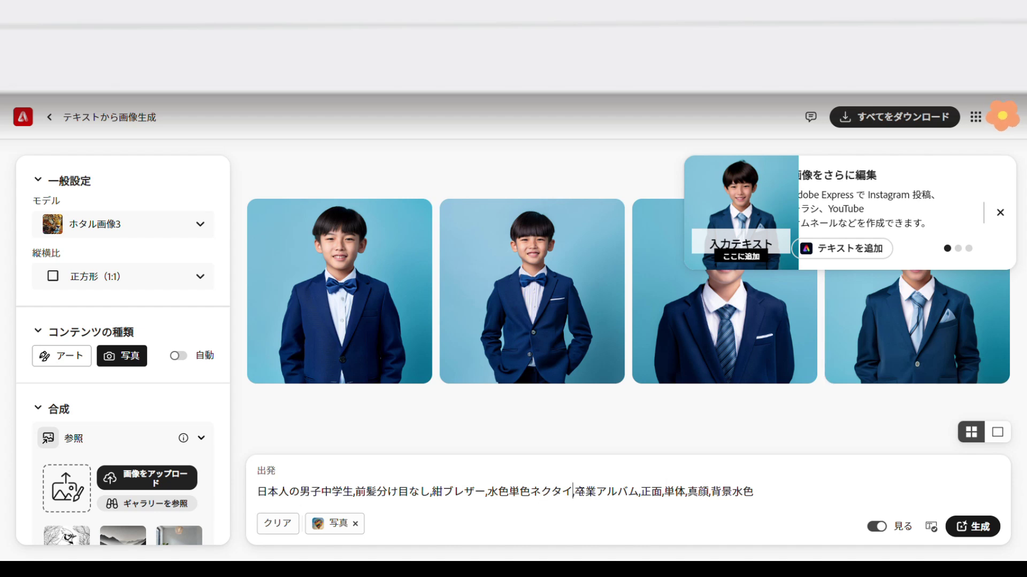
text(模様なし)
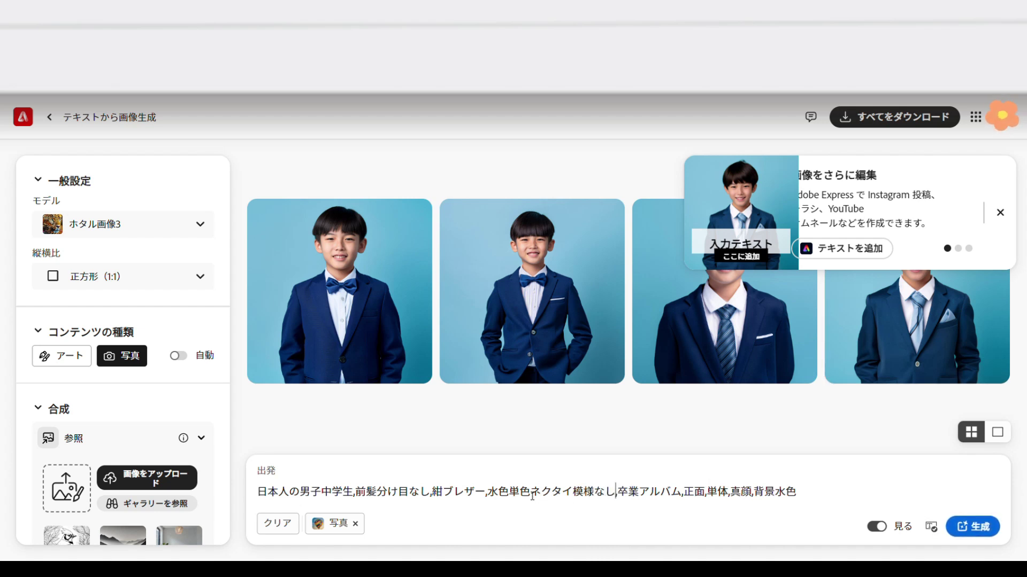
key(BackSpace)
key(BackSpace)
key(BackSpace)
key(BackSpace)
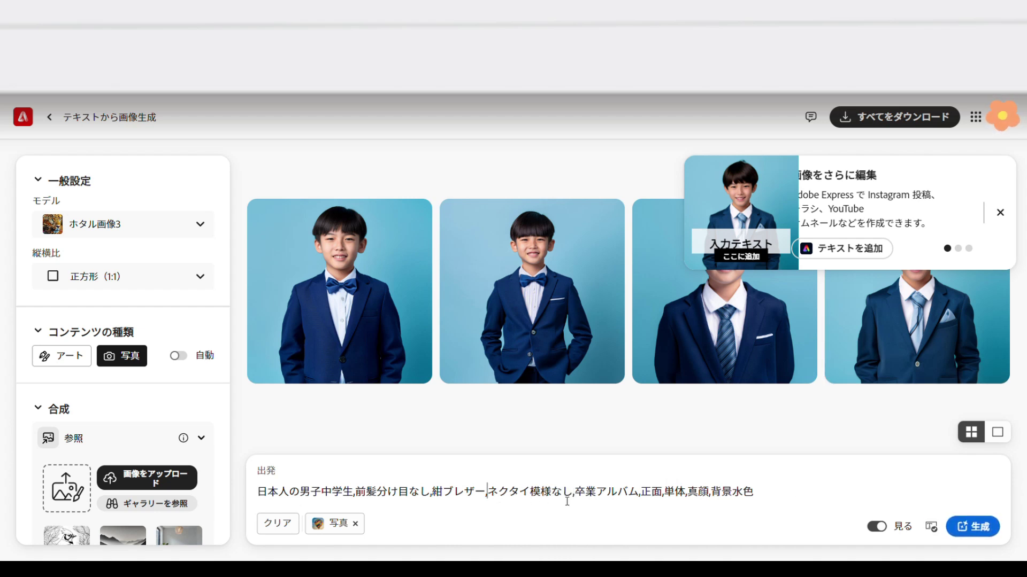
Insert 水色 between ネクタイ and 模様なし so the tie term reads ネクタイ水色模様なし
text(水色)
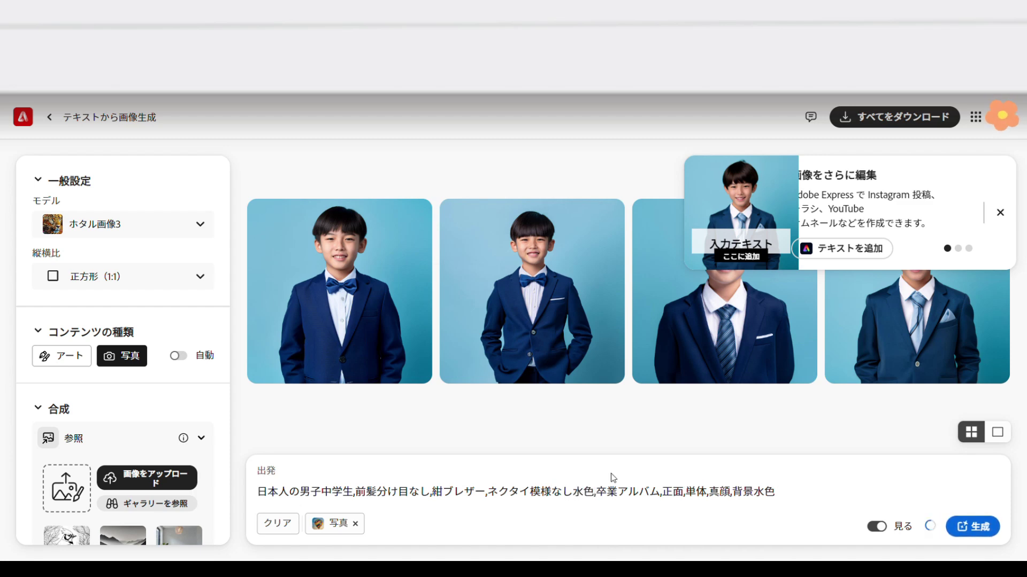
key(BackSpace)
key(BackSpace)
click(537, 492)
text(みずいろ)
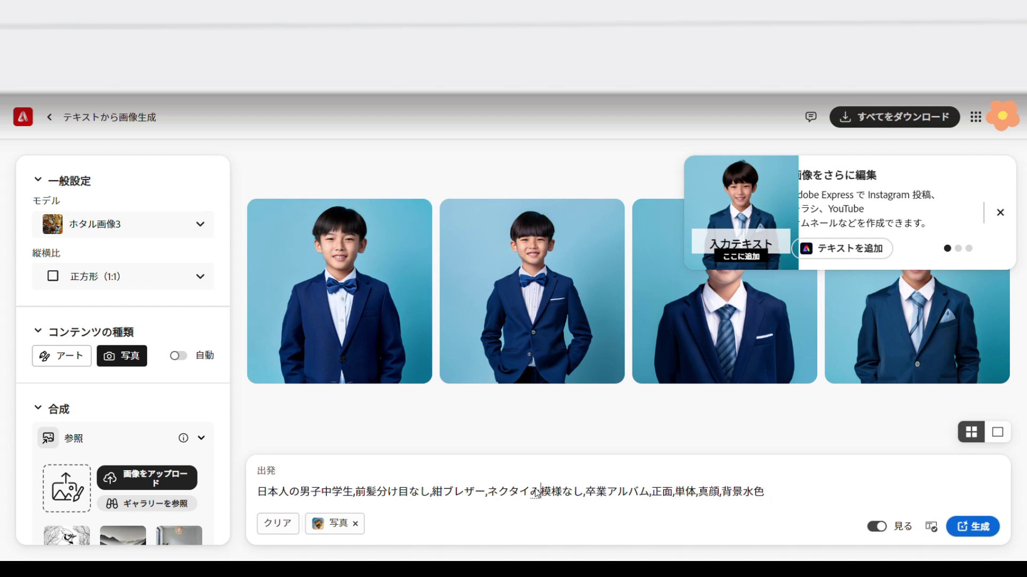
key(space)
key(Return)
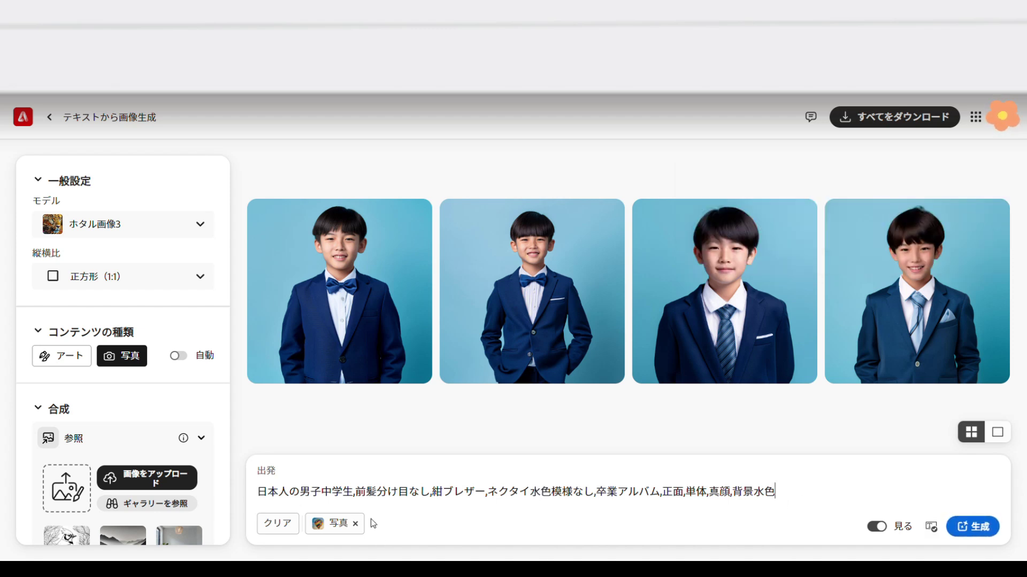
Replace 前髪分け目なし in the prompt with ウルフヘア and generate new images
drag(355, 492, 398, 492)
text(うるふへあ)
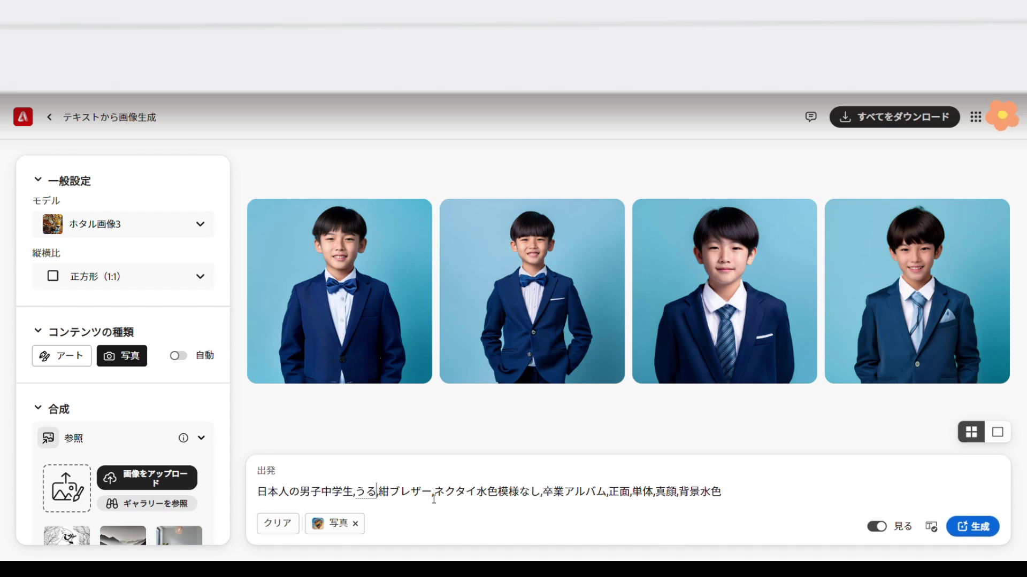
key(space)
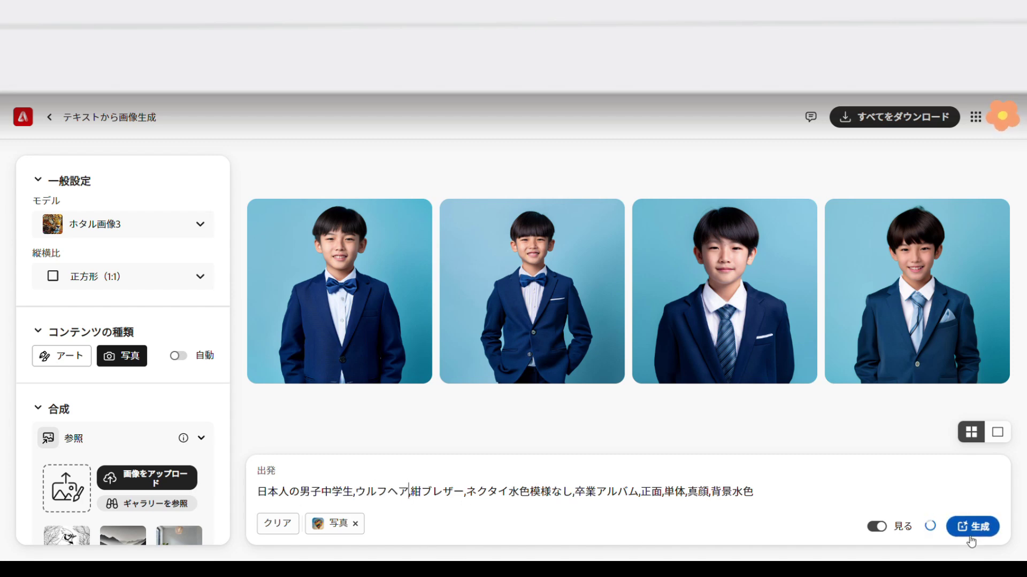
click(971, 541)
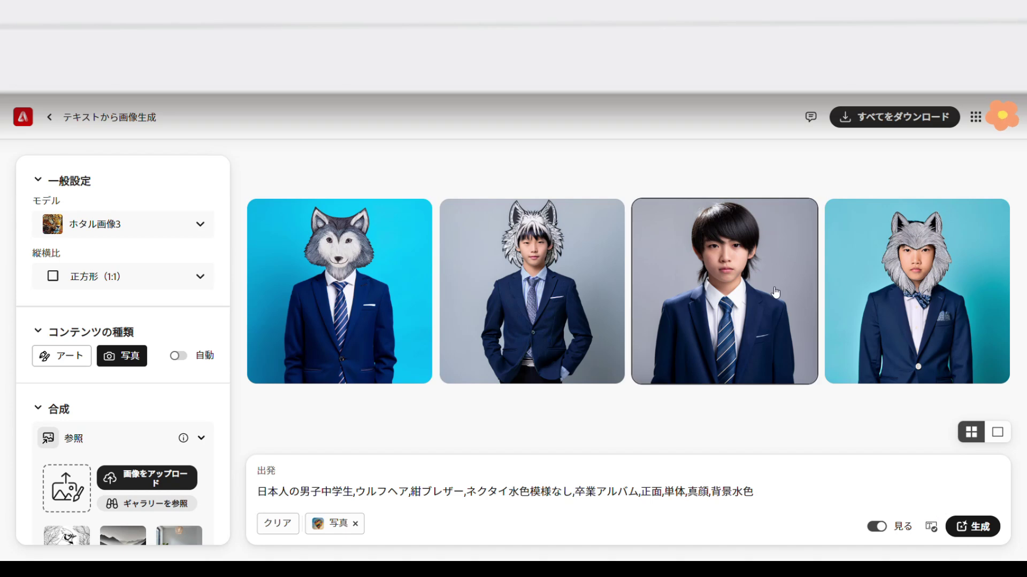
mouse_move(805, 241)
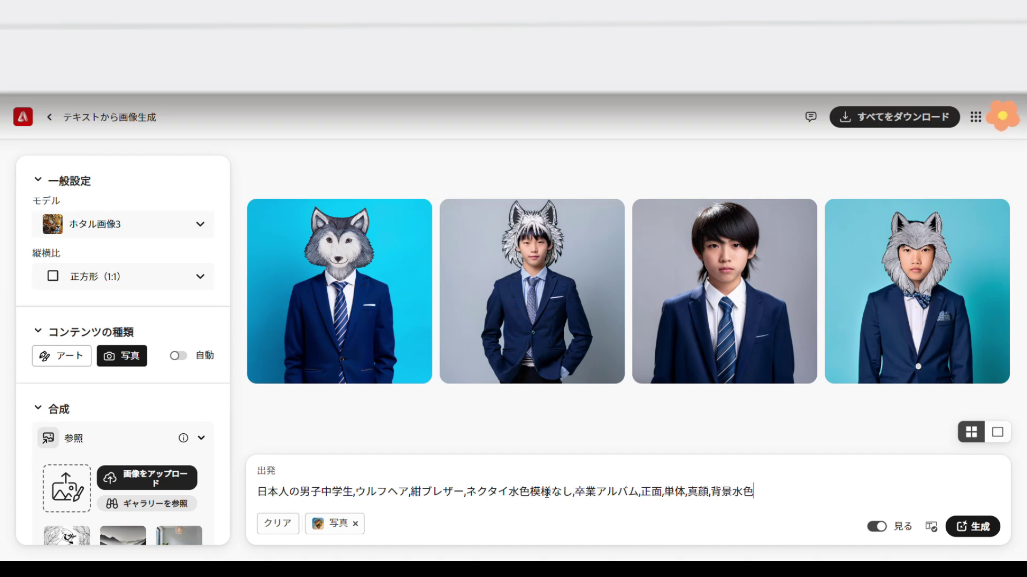
Replace ウルフヘア in the prompt with 坊主頭3mm and generate new images
drag(374, 496, 406, 497)
text(bouzu)
key(space)
text(ata)
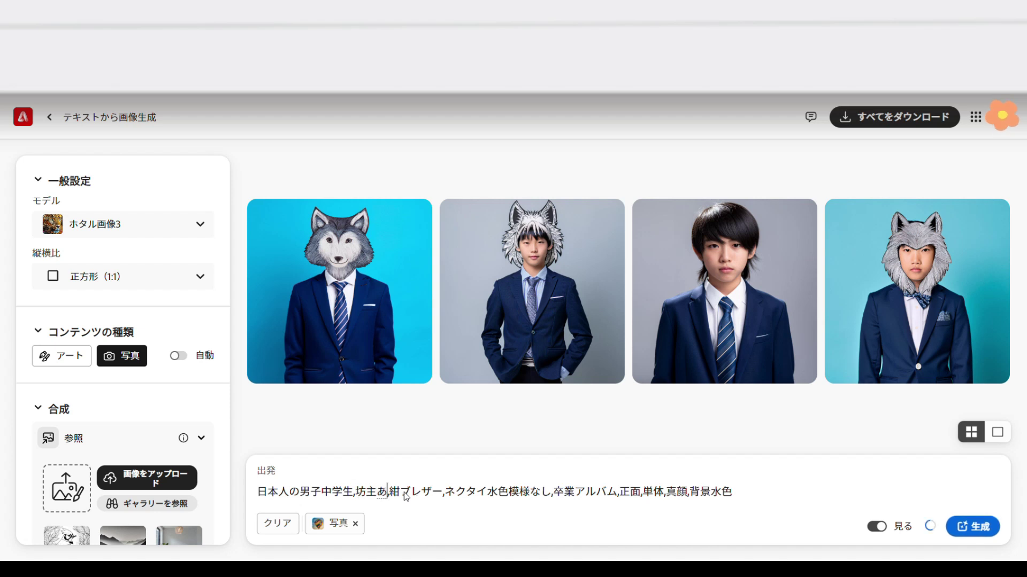
text(ma)
key(space)
key(Return)
text(3mm)
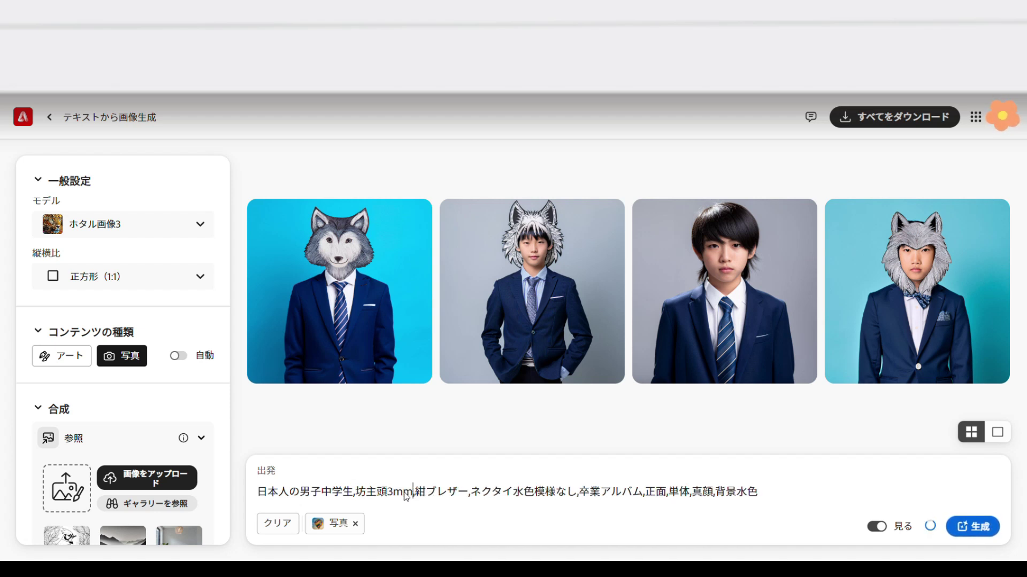
click(970, 527)
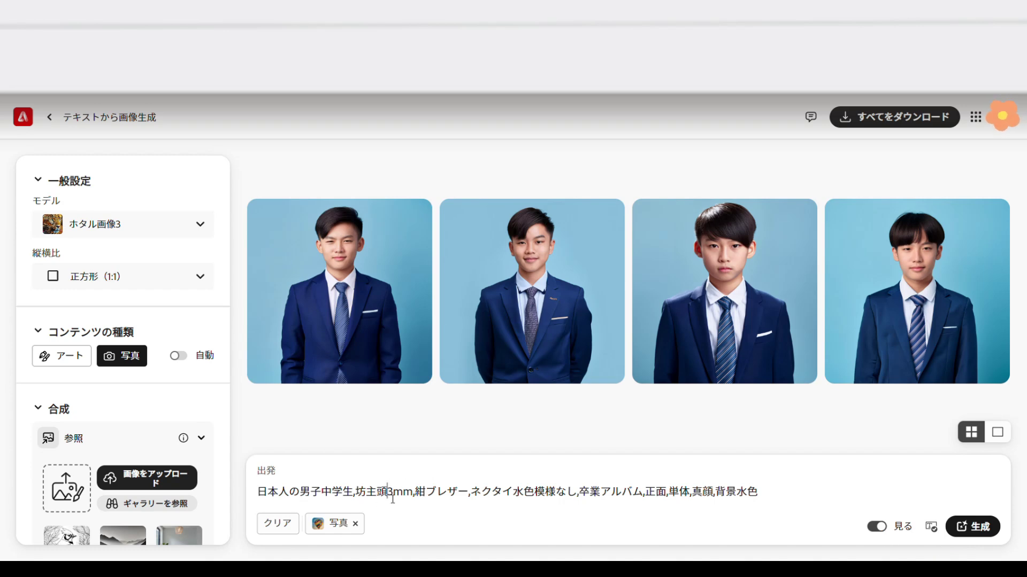
Change 坊主頭3mm in the prompt to 髪の毛5mm and generate new images
drag(393, 498, 356, 498)
text(kaminoke)
key(BackSpace)
key(BackSpace)
key(BackSpace)
key(BackSpace)
key(BackSpace)
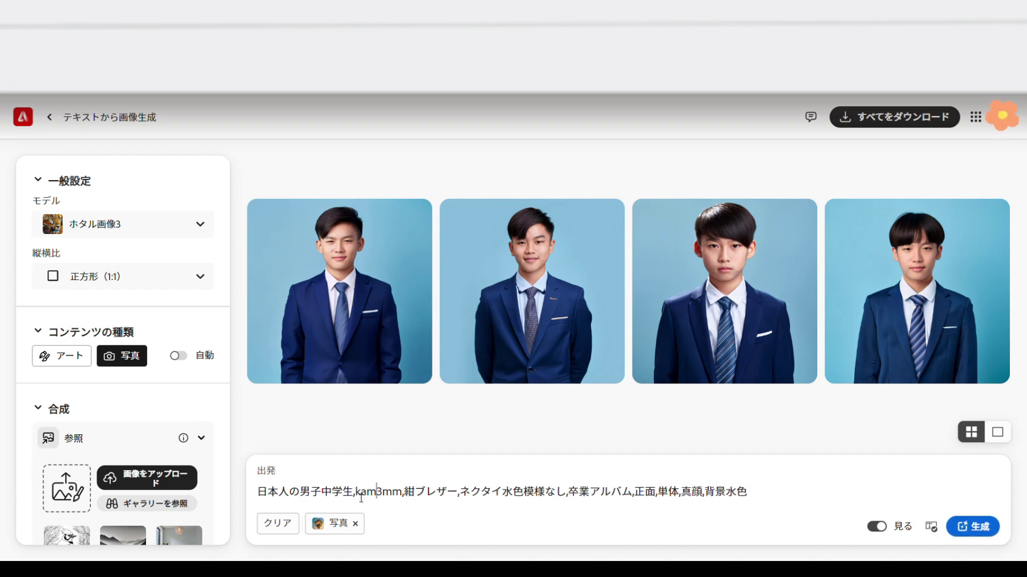
text(inoke)
key(space)
key(Return)
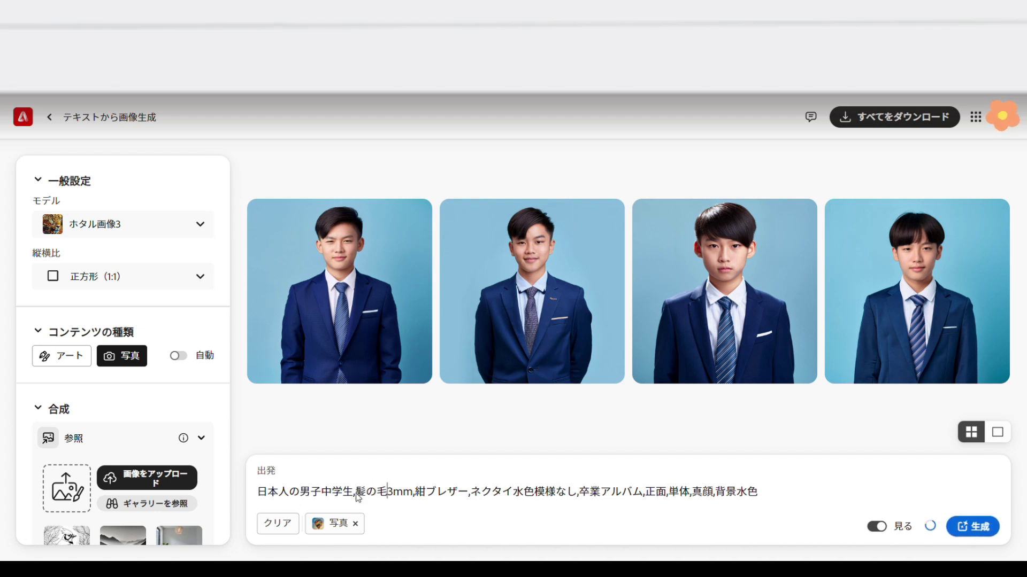
key(Delete)
text(5)
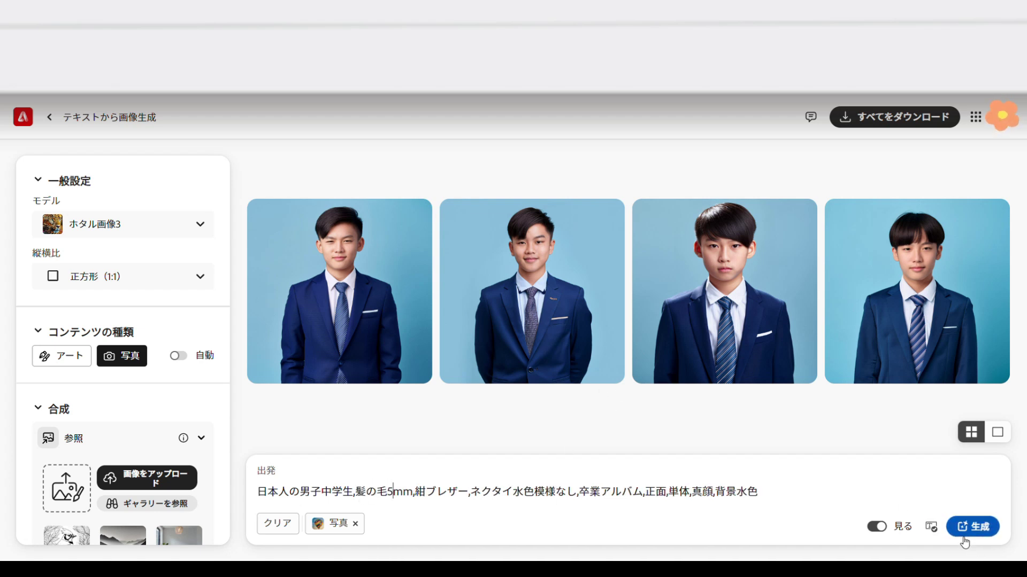
click(965, 541)
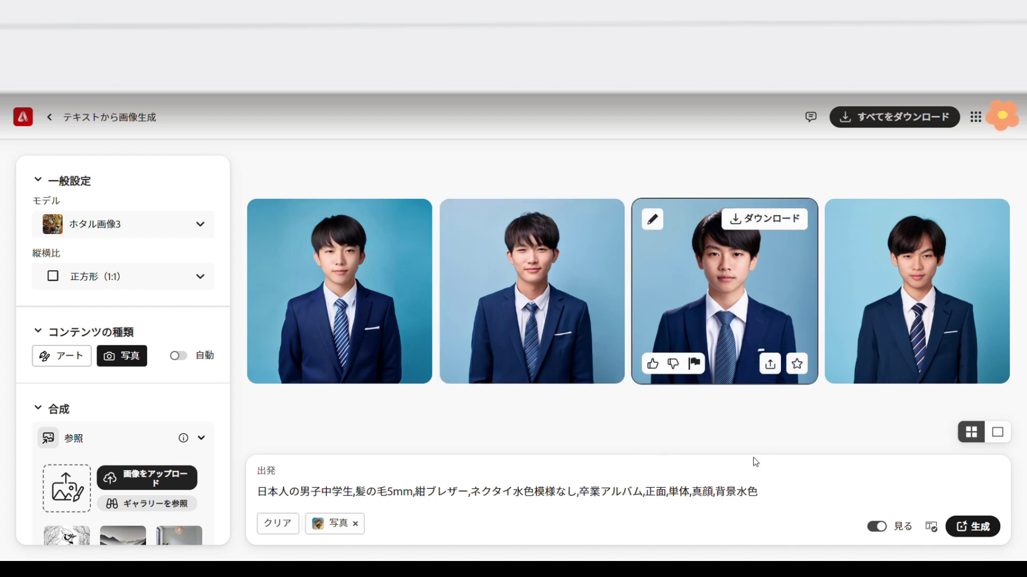
Replace 髪の毛5mm in the prompt with アップバング and generate new images
drag(355, 492, 421, 496)
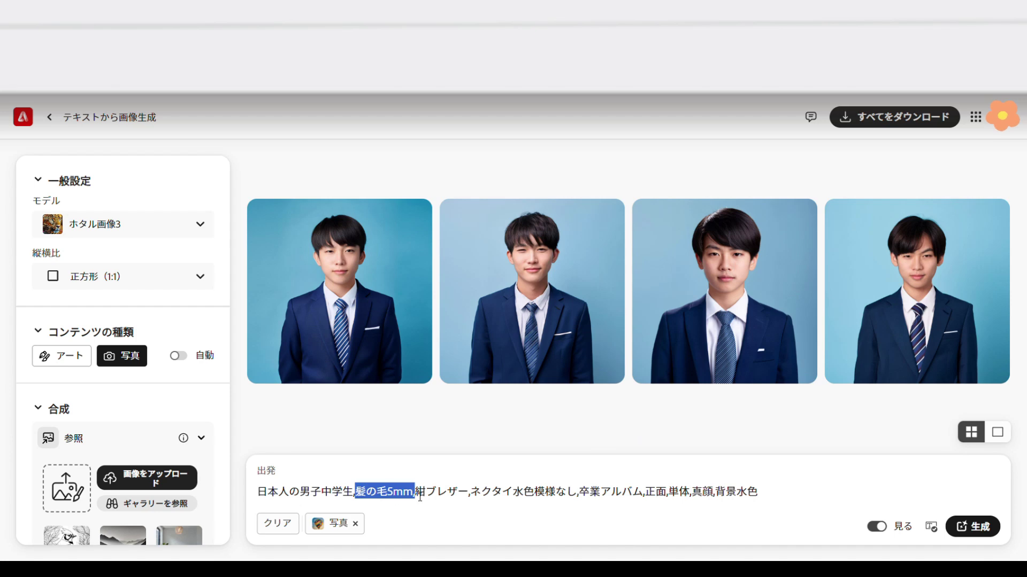
text(アップバング)
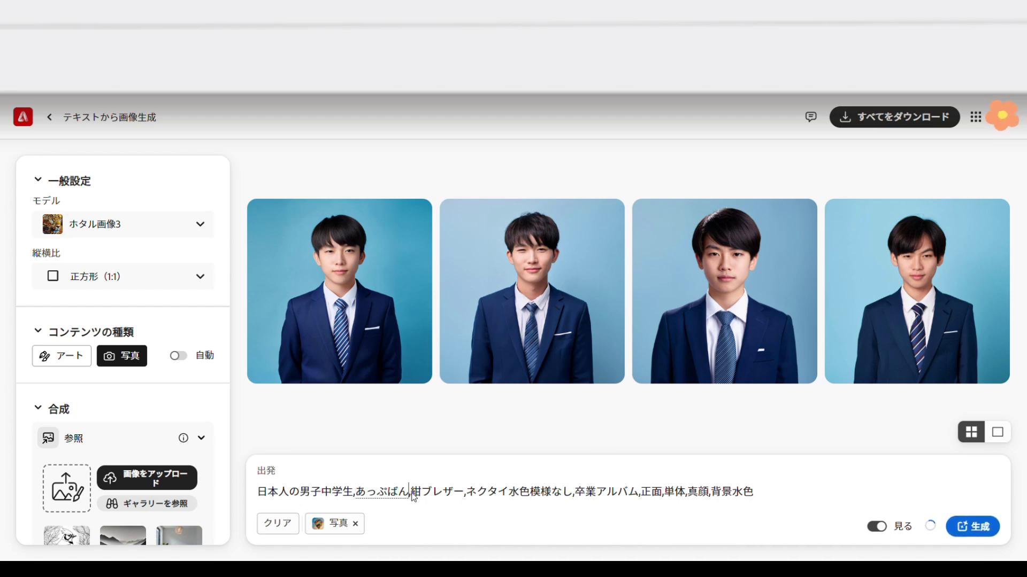
click(965, 528)
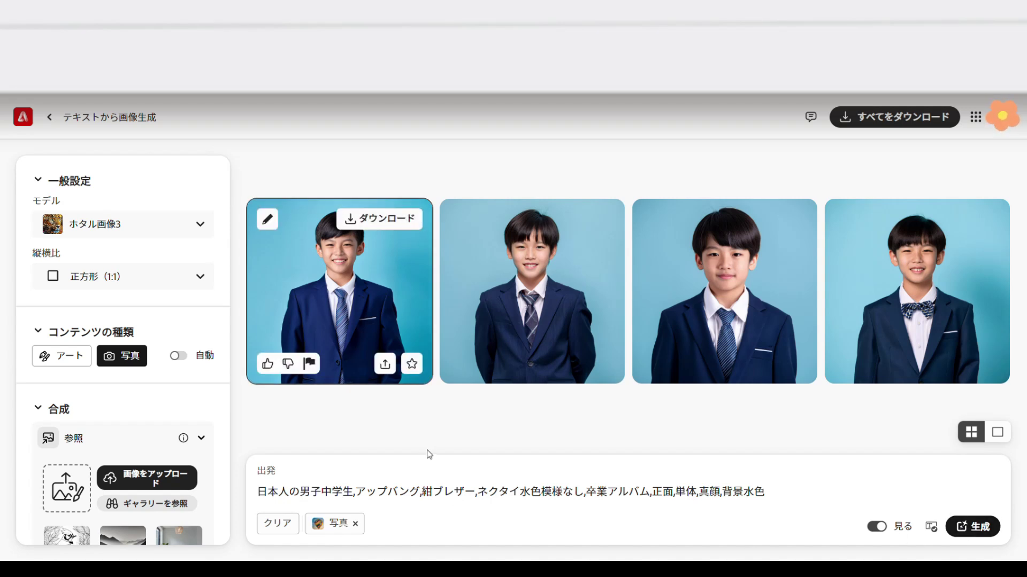
Replace アップバング in the prompt with 前髪上げている and generate new images
double_click(417, 492)
key(BackSpace)
text(前髪あ)
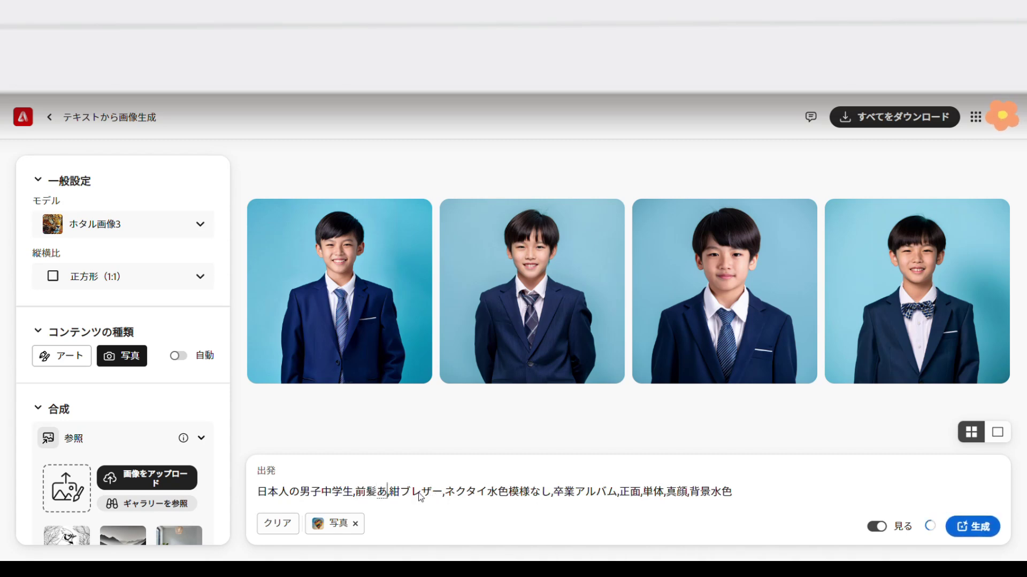
text(げている)
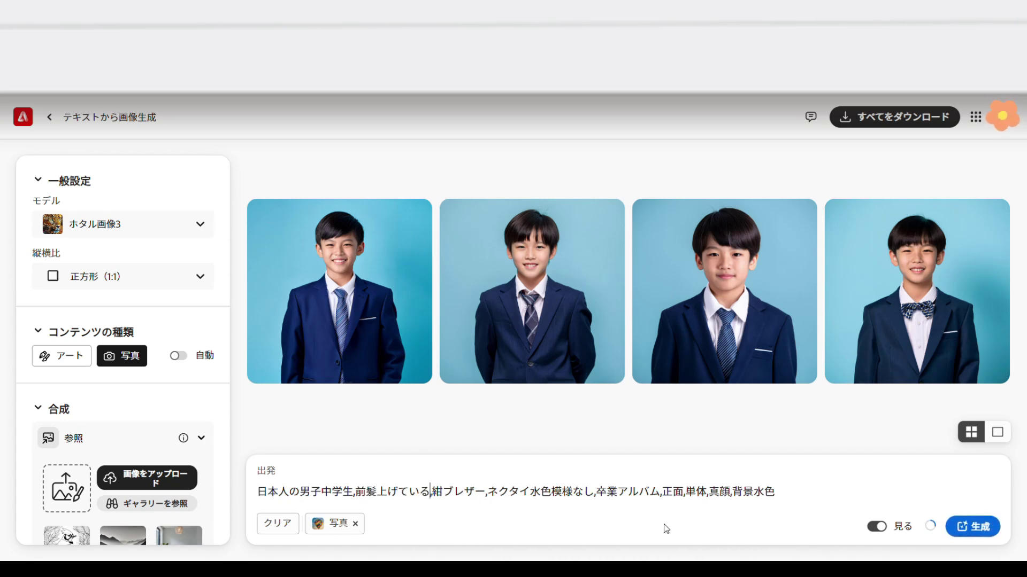
click(966, 532)
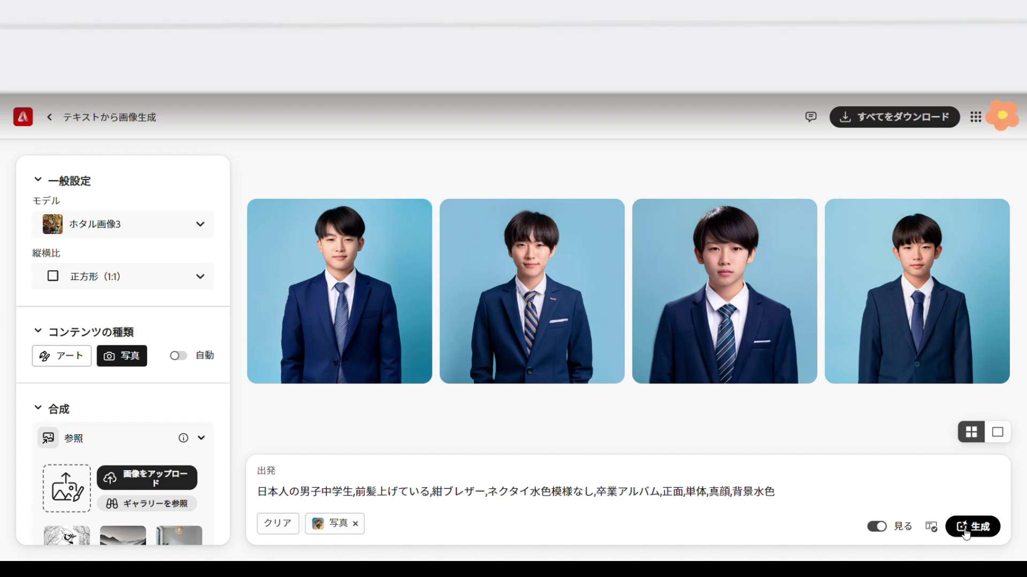
Replace 前髪上げている in the prompt with 不良 and generate new images
drag(355, 491, 431, 491)
text(ふt)
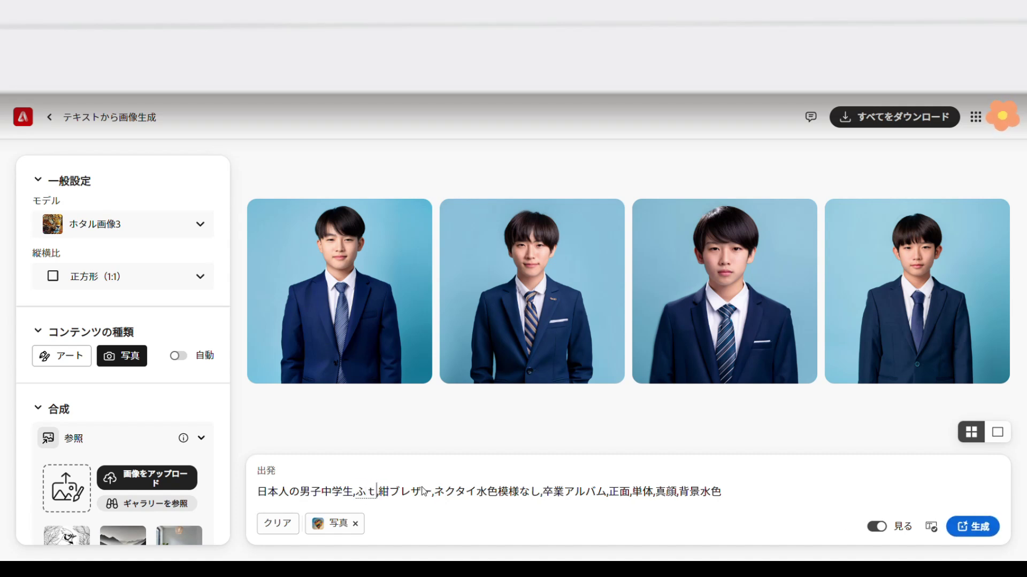
key(BackSpace)
text(ryou)
key(space)
click(973, 528)
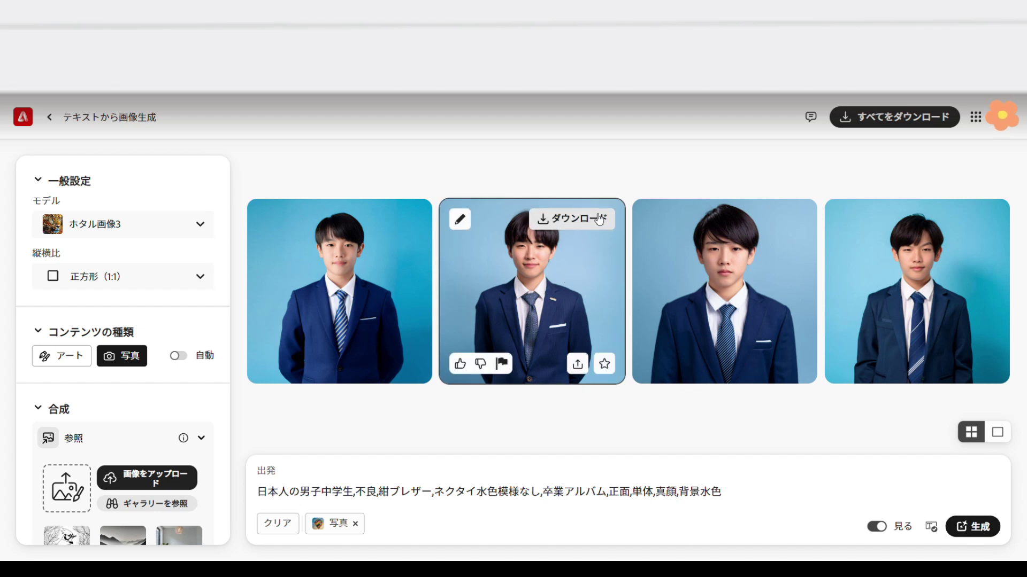
Replace 不良 in the prompt with ヤンキー and generate new images
drag(354, 492, 374, 497)
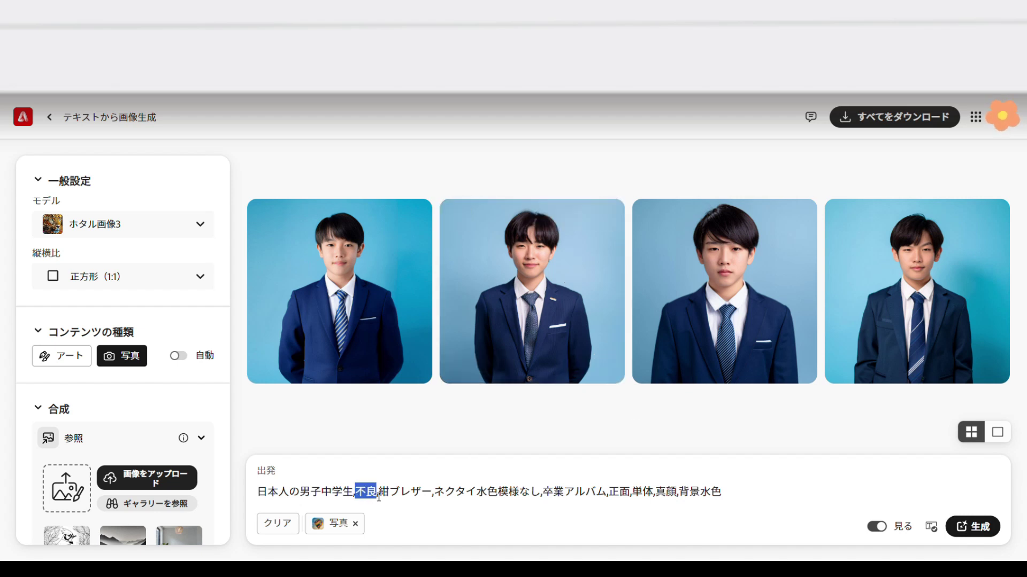
text(ヤンキー)
key(space)
key(Return)
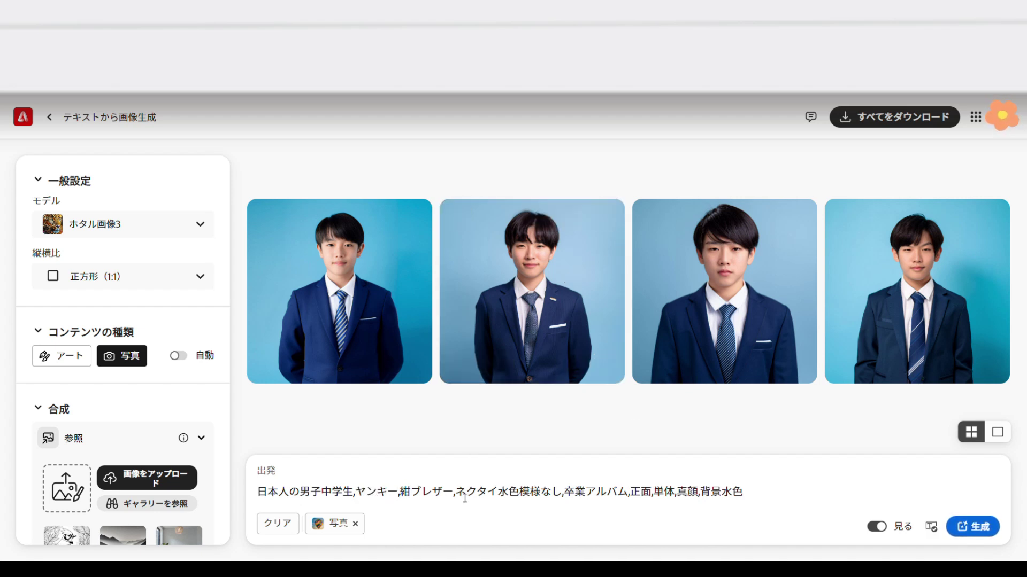
click(983, 529)
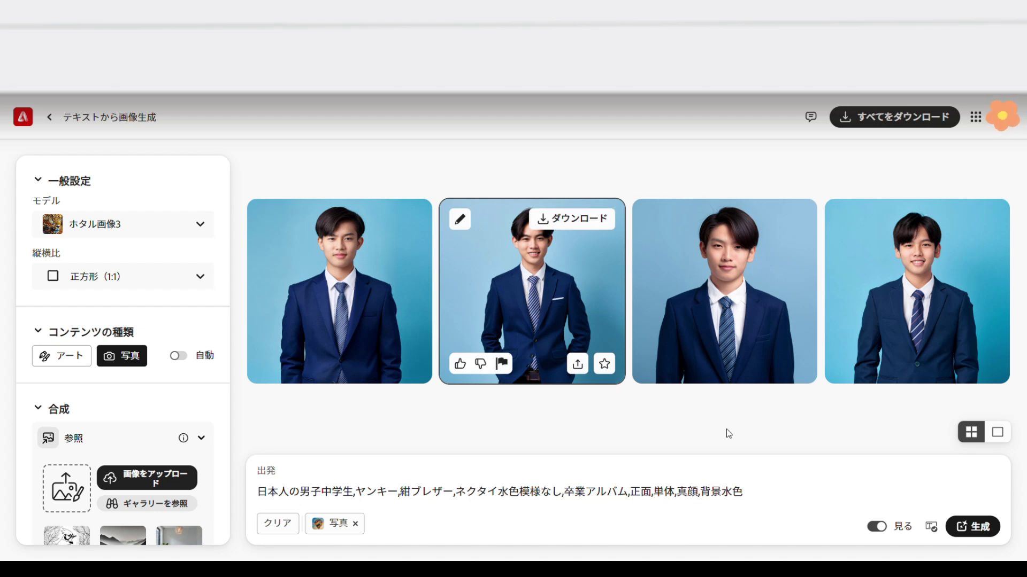
Replace ヤンキー in the prompt with ツンツンヘア and generate new images
drag(355, 493, 387, 500)
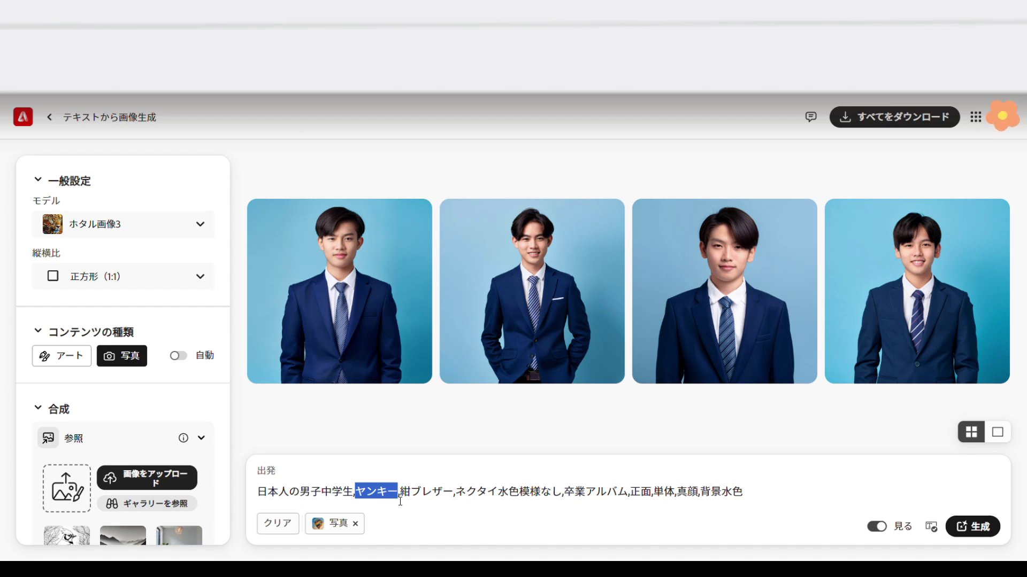
text(ツンツンヘア)
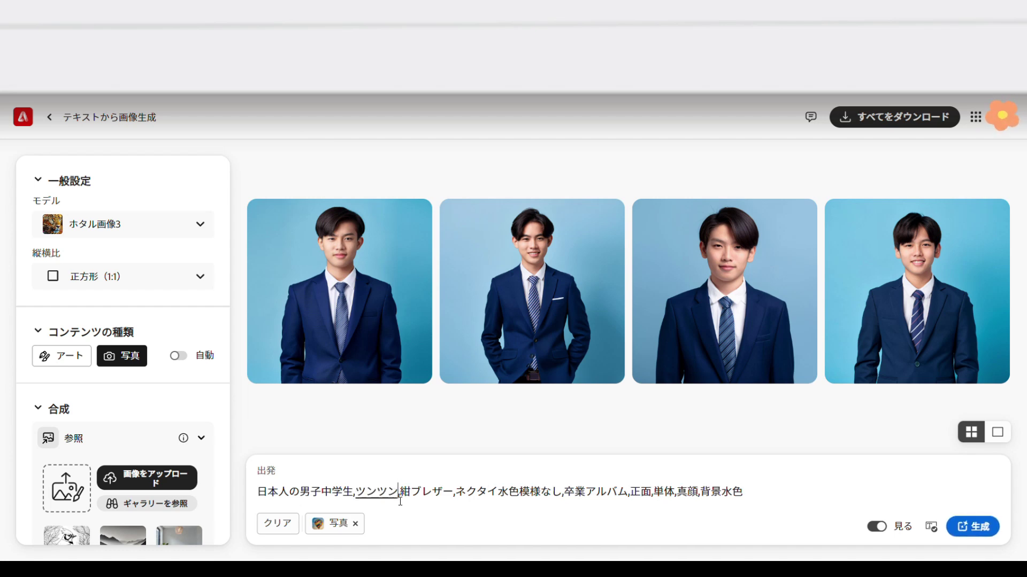
click(972, 527)
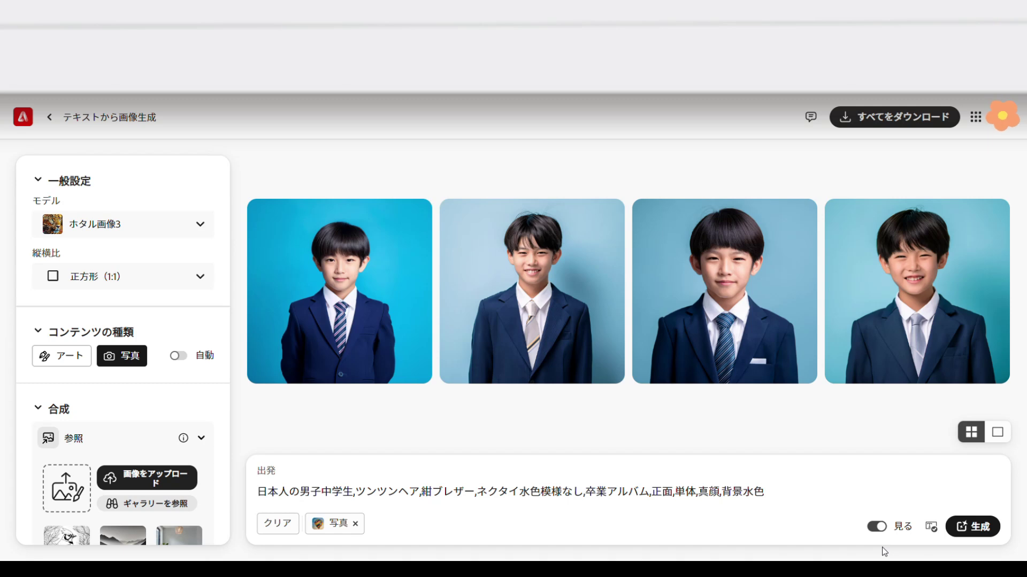
Download the third generated portrait and dismiss the suggestion to edit the image further
click(785, 231)
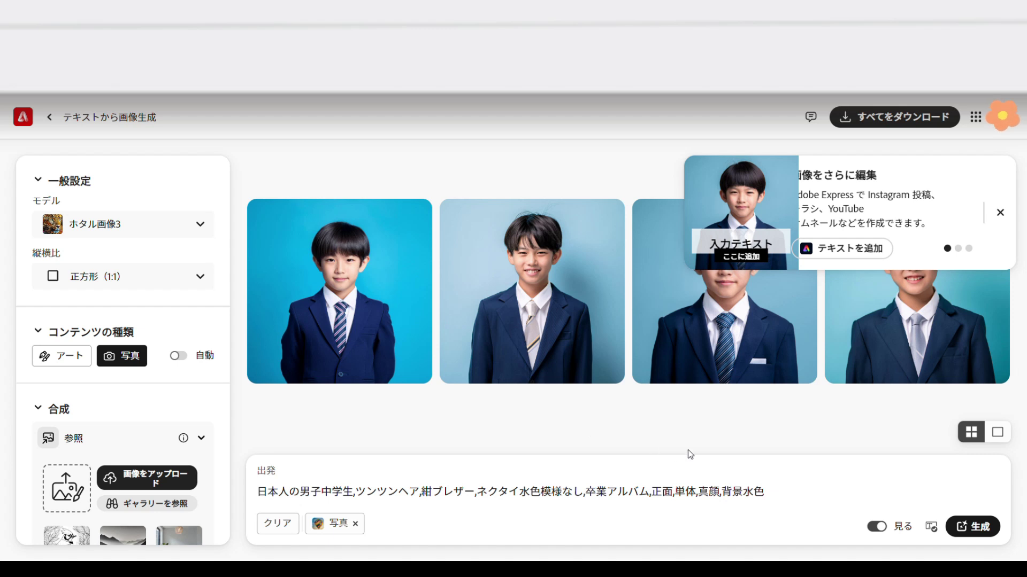
click(1000, 214)
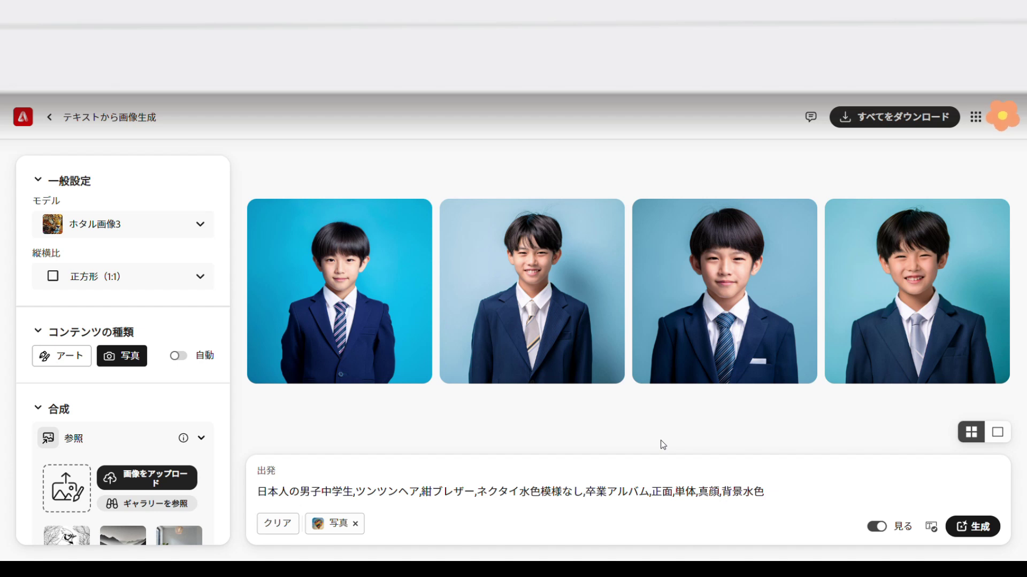
Replace ツンツンヘア in the prompt with 茶髪 and generate new images
drag(356, 493, 419, 493)
text(chapatsu)
key(space)
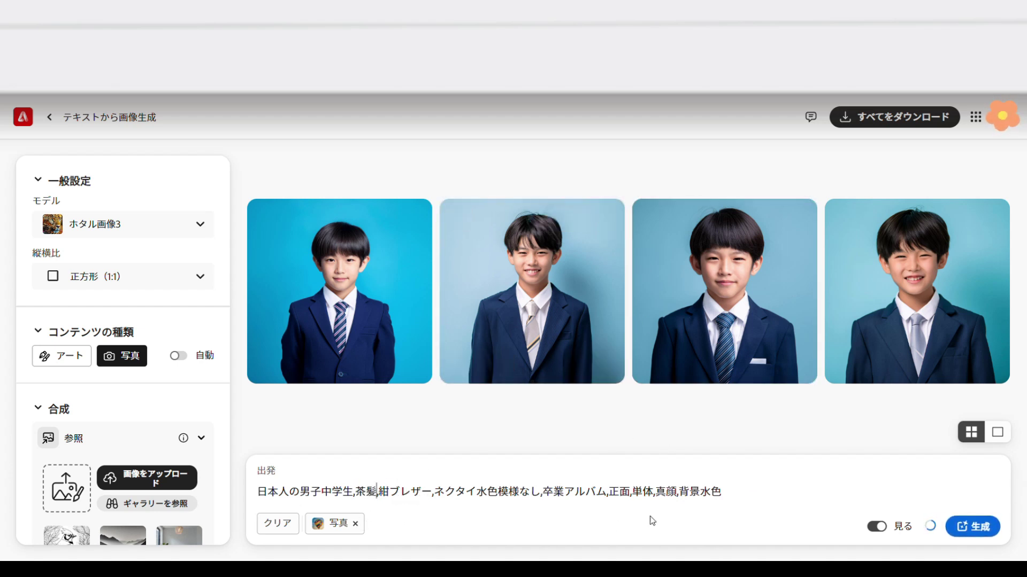
click(972, 527)
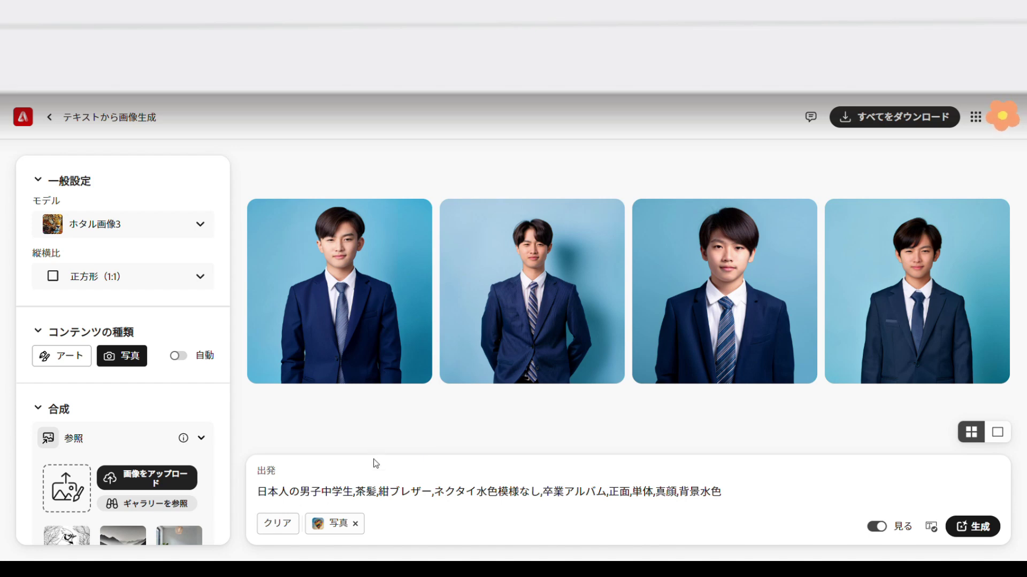
Replace 茶髪 in the prompt with 太っている and generate new images
drag(355, 492, 379, 497)
text(太っている)
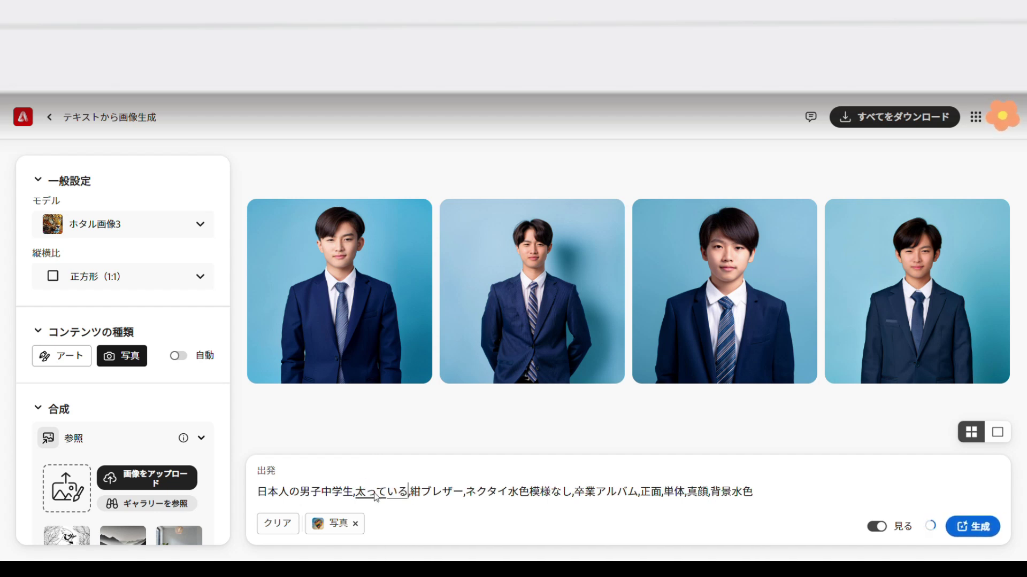
key(Return)
click(965, 526)
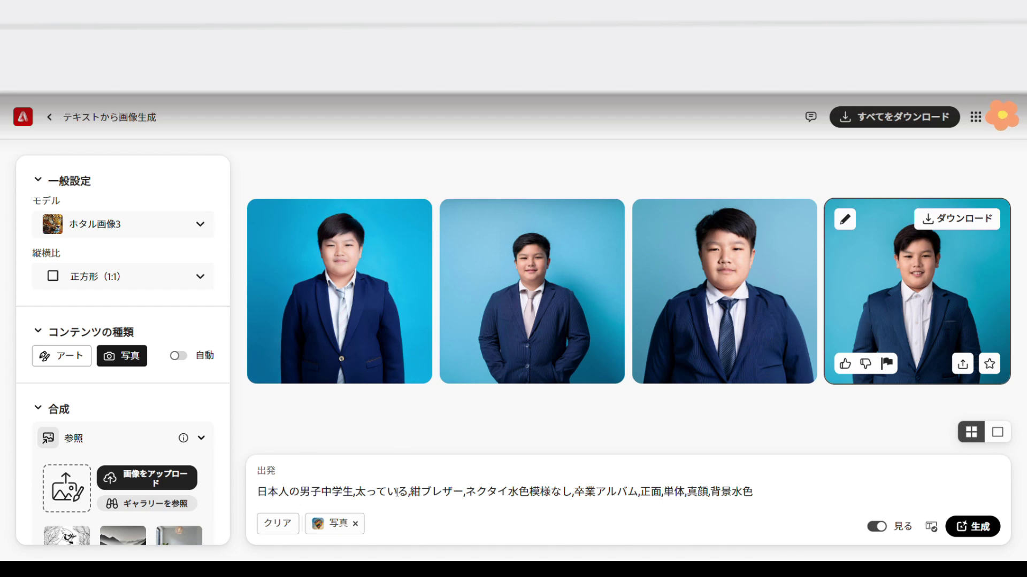
Replace 太っている in the boys' prompt with ニキビ and generate new images
drag(355, 492, 406, 492)
text(ニキビ)
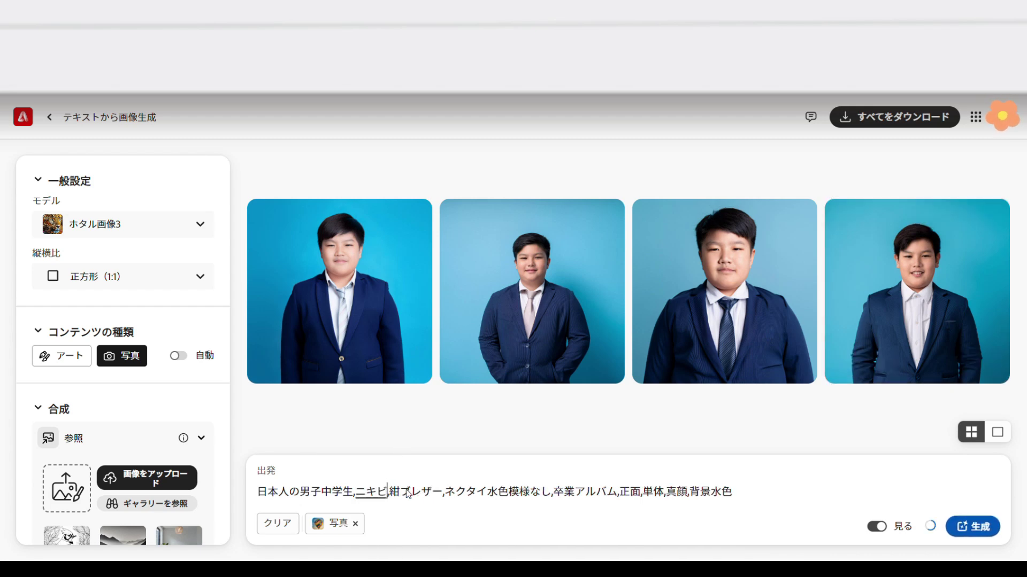
key(Return)
key(Return)
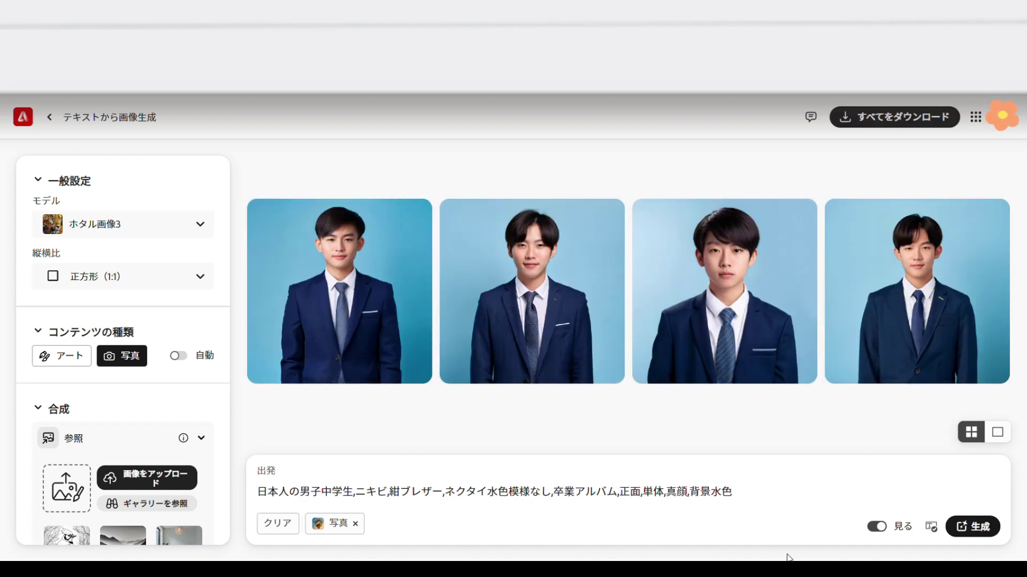
Change the subject at the start of the prompt from 日本人の男子中学生 to 日本人,15歳
mouse_move(601, 208)
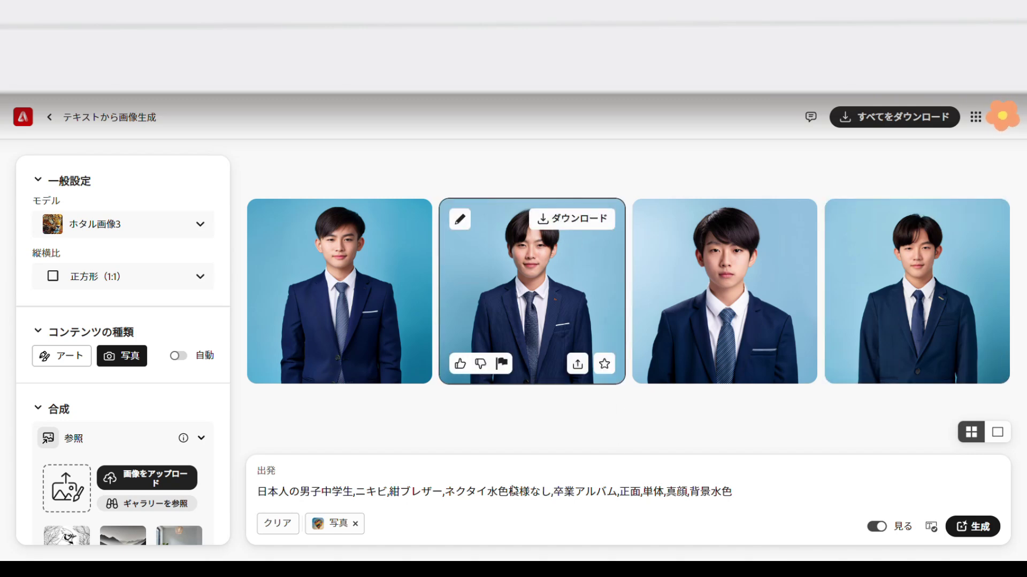
drag(295, 492, 316, 480)
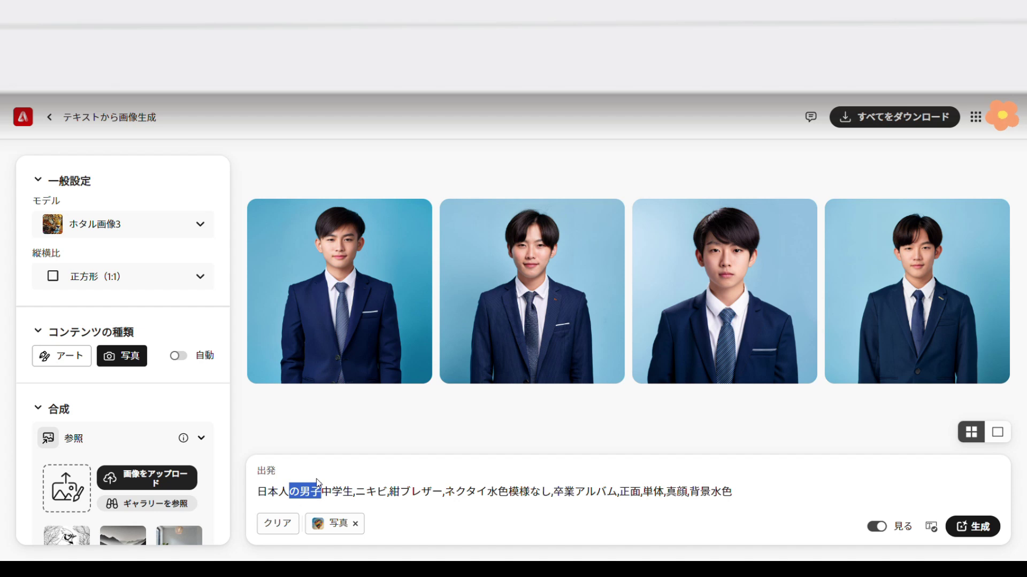
key(BackSpace)
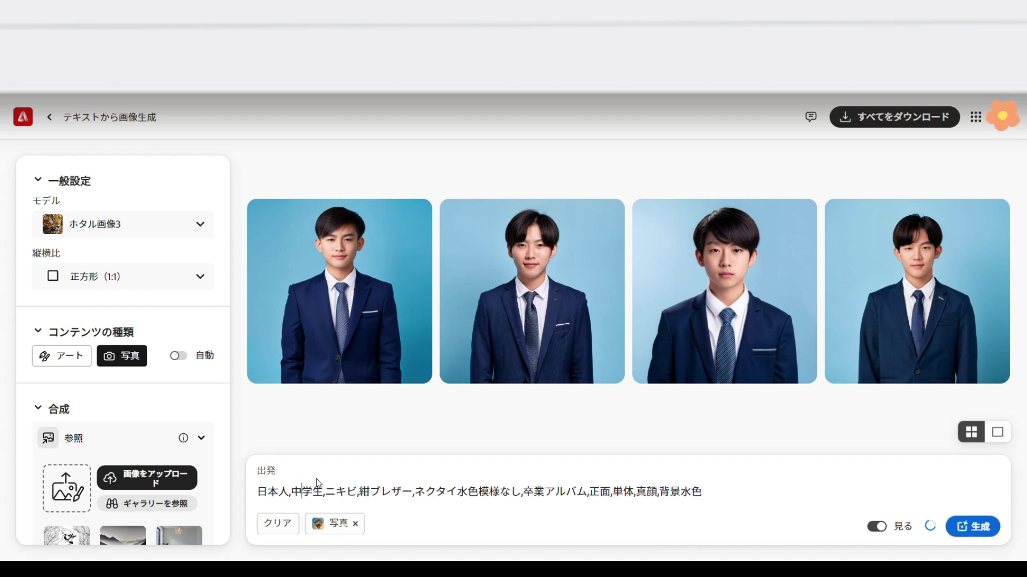
key(Delete)
key(Delete)
key(BackSpace)
text(15歳)
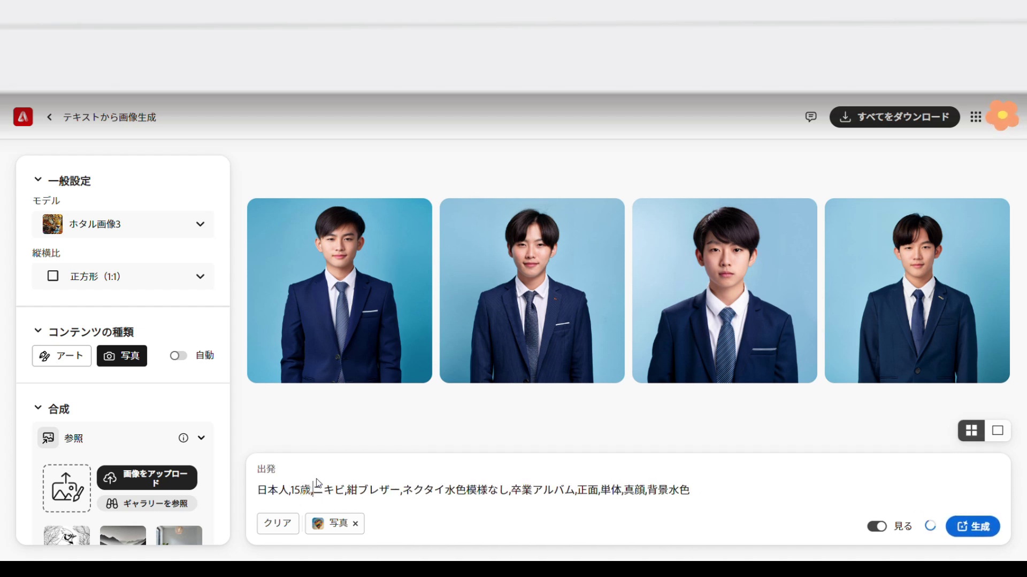
Replace ニキビ in the prompt with スキンヘッド and generate two successive sets of images
key(BackSpace)
key(BackSpace)
key(BackSpace)
text(スキンヘッド)
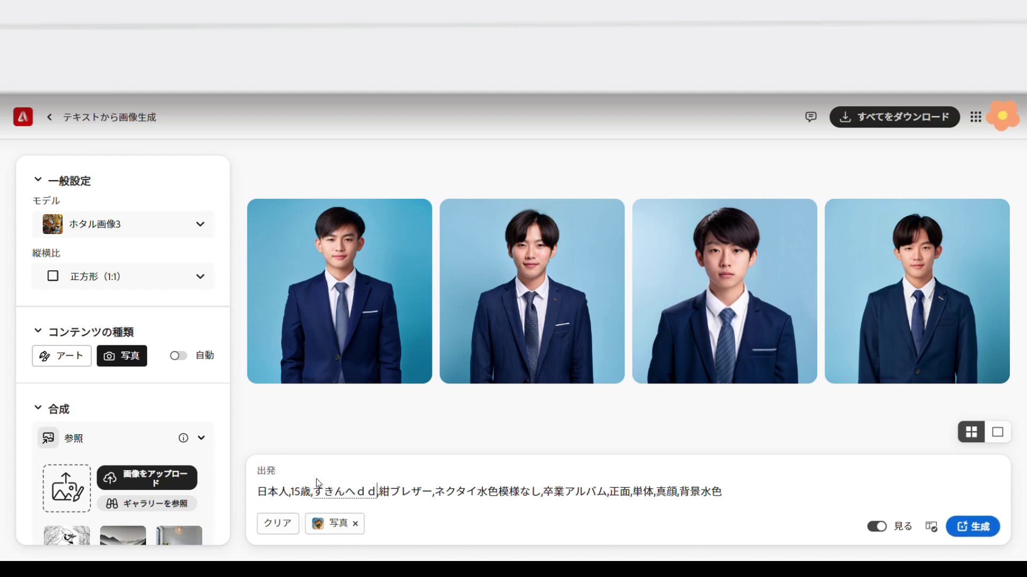
key(Return)
click(970, 527)
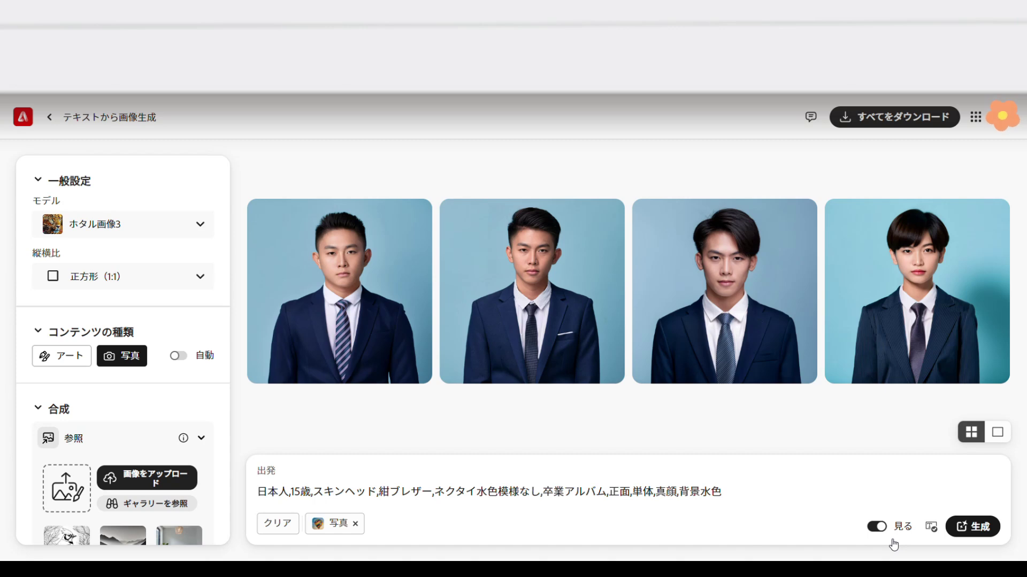
click(974, 527)
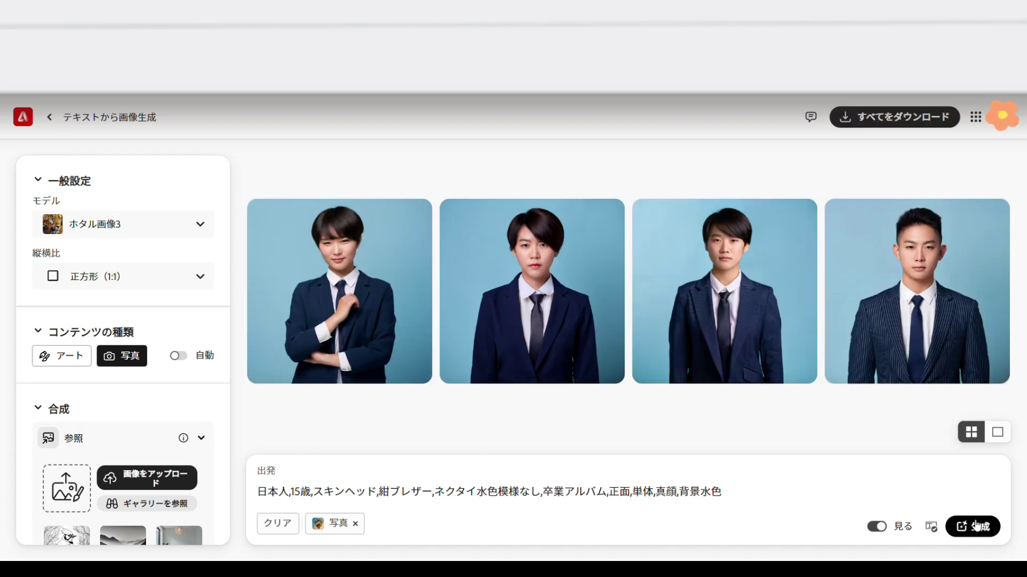
Change the subject at the start of the prompt back to 日本人の男子中学生, removing 15歳
drag(289, 500, 314, 500)
text(の男子)
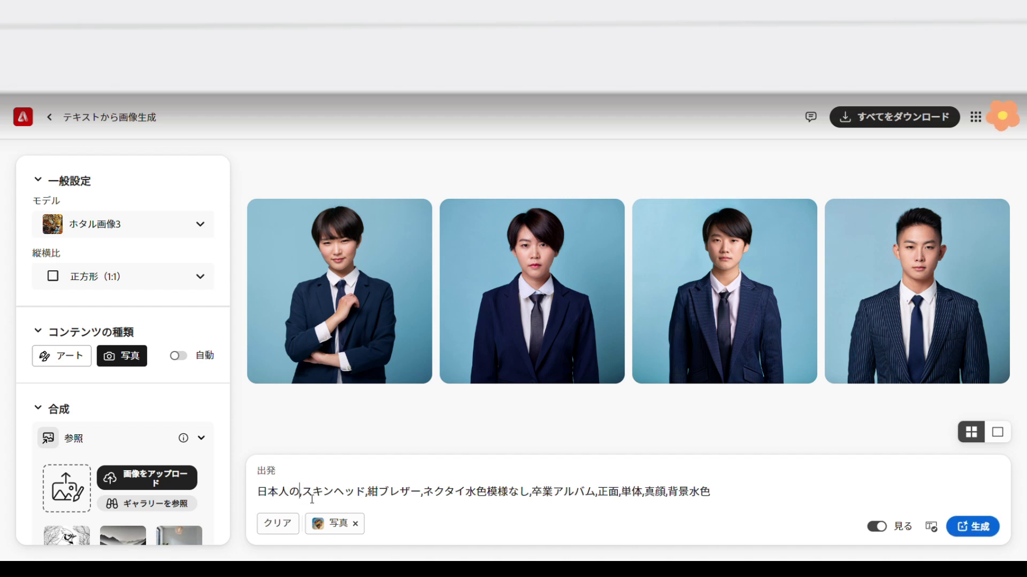
text(中学生)
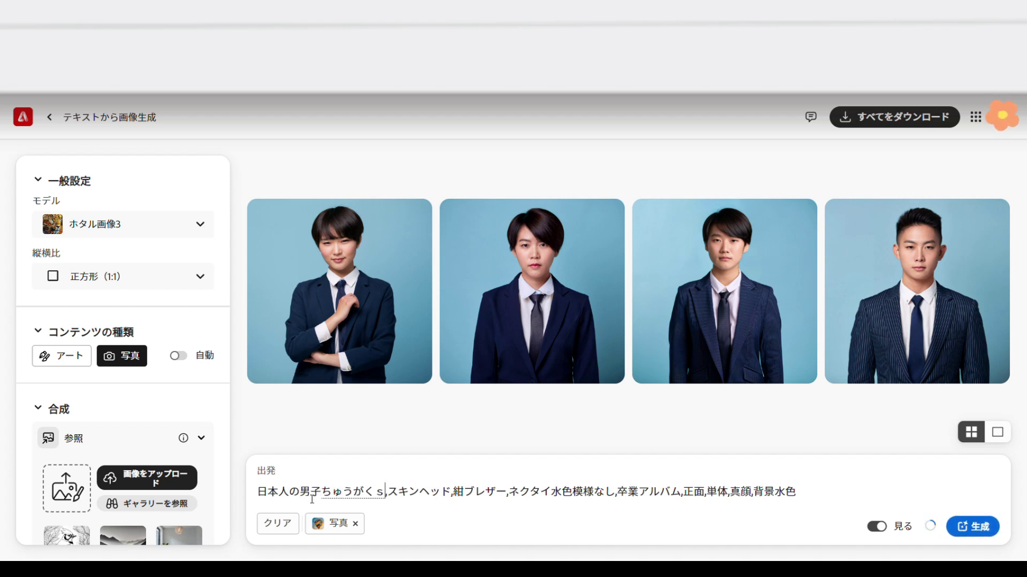
Replace スキンヘッド in the prompt with ツーブロック and generate new images
key(Right)
key(Right)
key(Right)
key(Right)
key(Right)
key(BackSpace)
key(BackSpace)
key(BackSpace)
key(BackSpace)
key(BackSpace)
key(BackSpace)
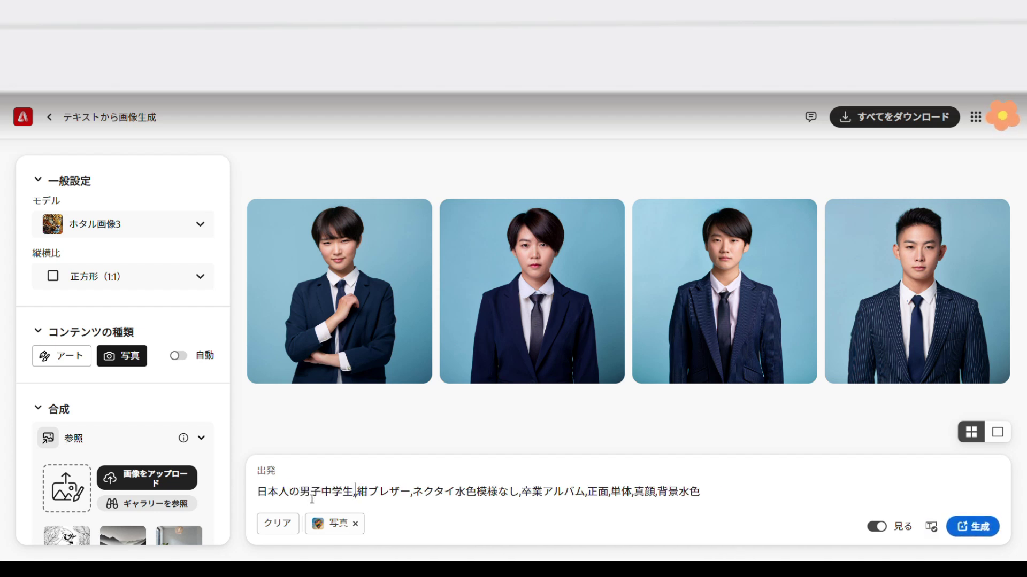
text(つー)
text(ブロック)
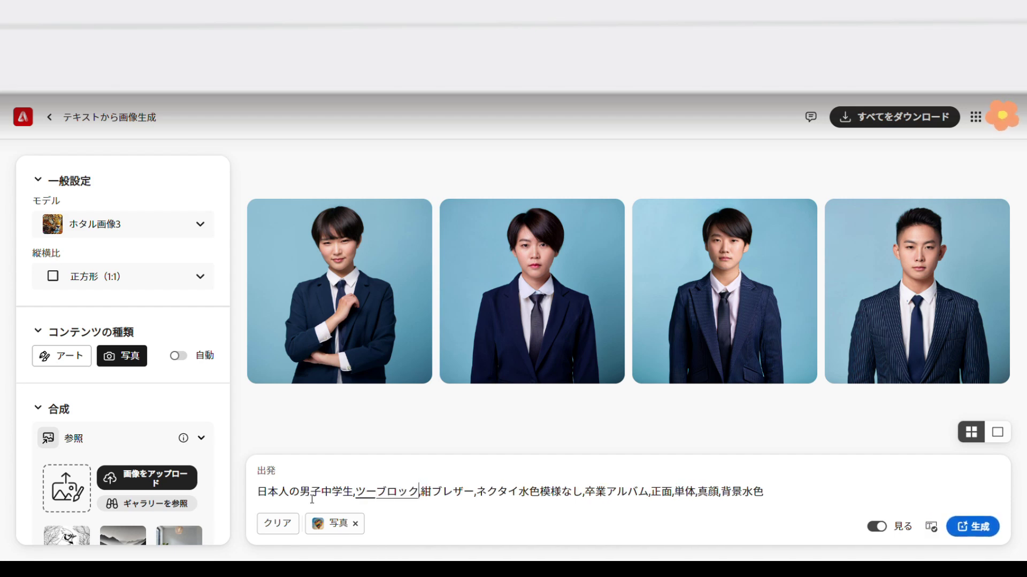
key(Return)
click(979, 535)
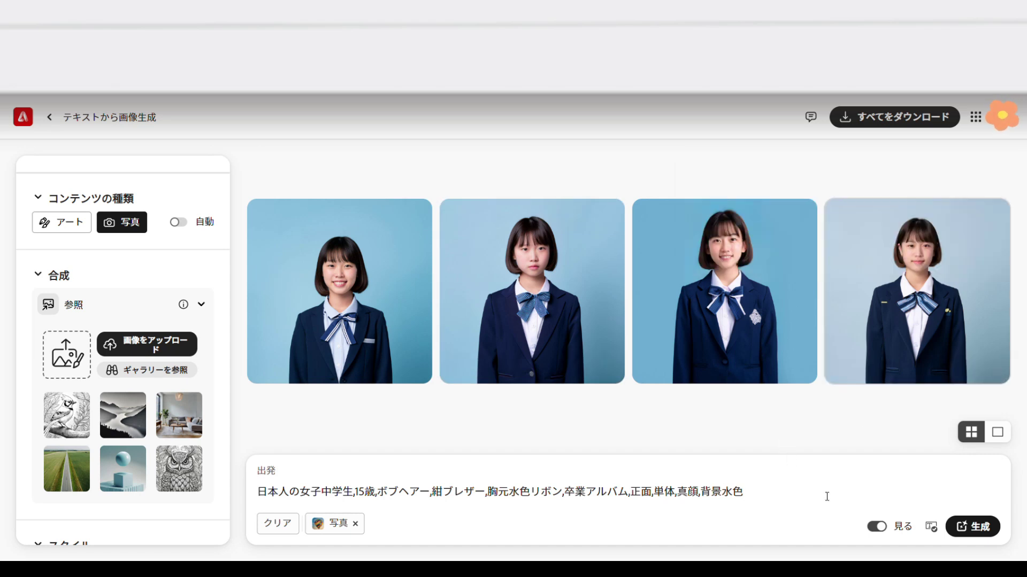
Replace ボブヘアー in the girls' prompt with ポニーテール and generate two successive sets of images
drag(376, 492, 430, 492)
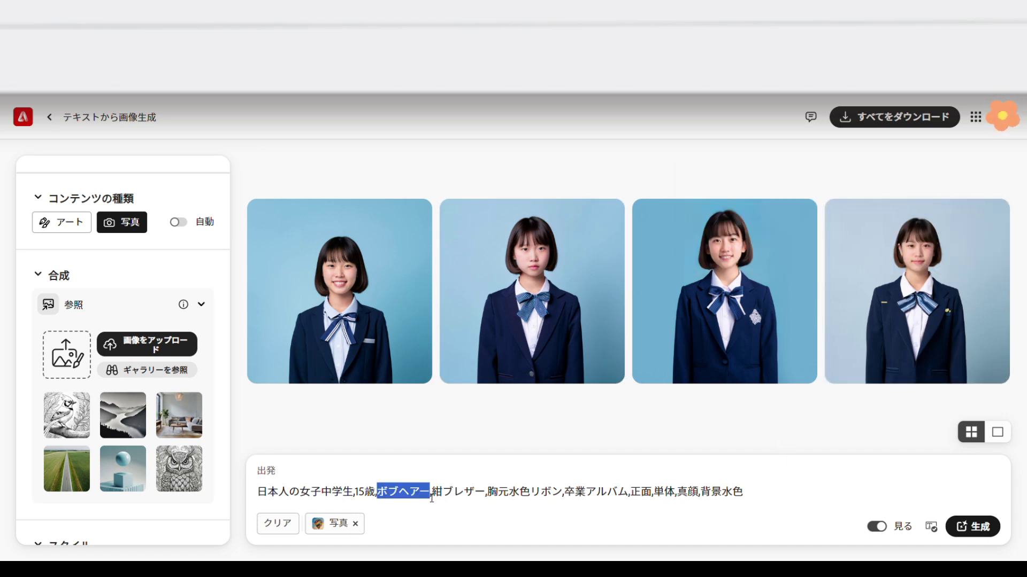
text(poni-te-ru)
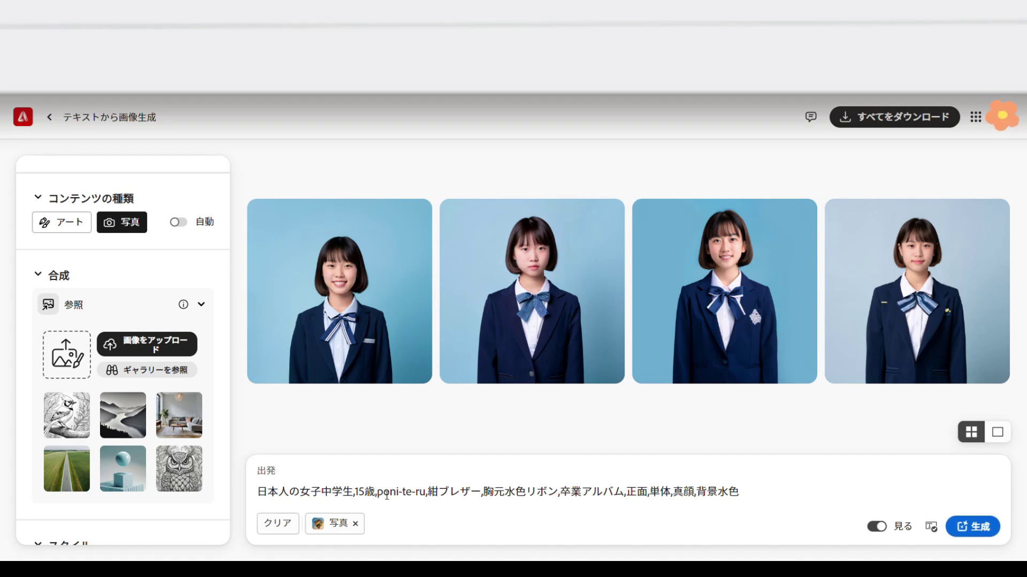
drag(377, 495, 431, 496)
text(poni-te-ru)
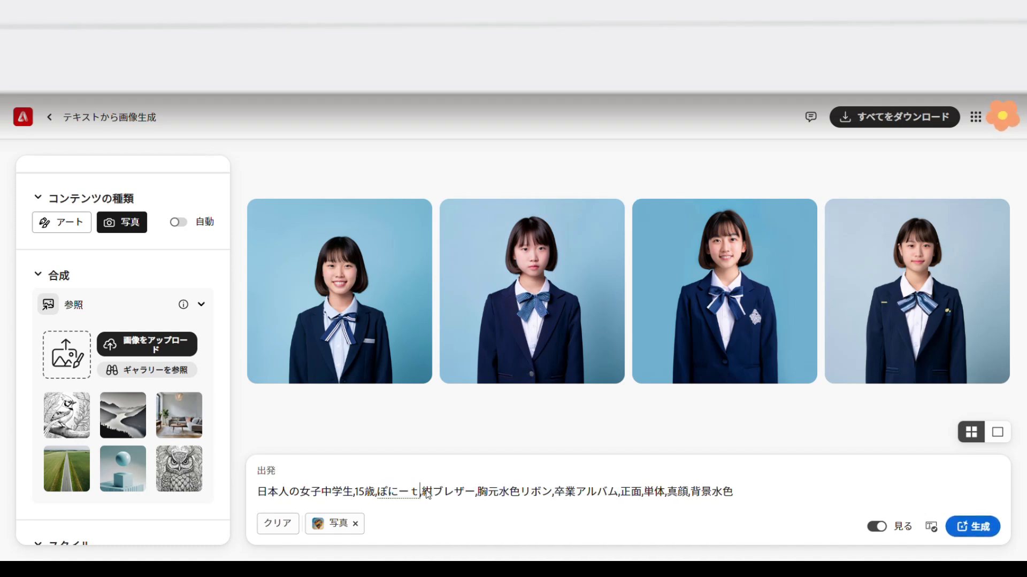
key(space)
key(Return)
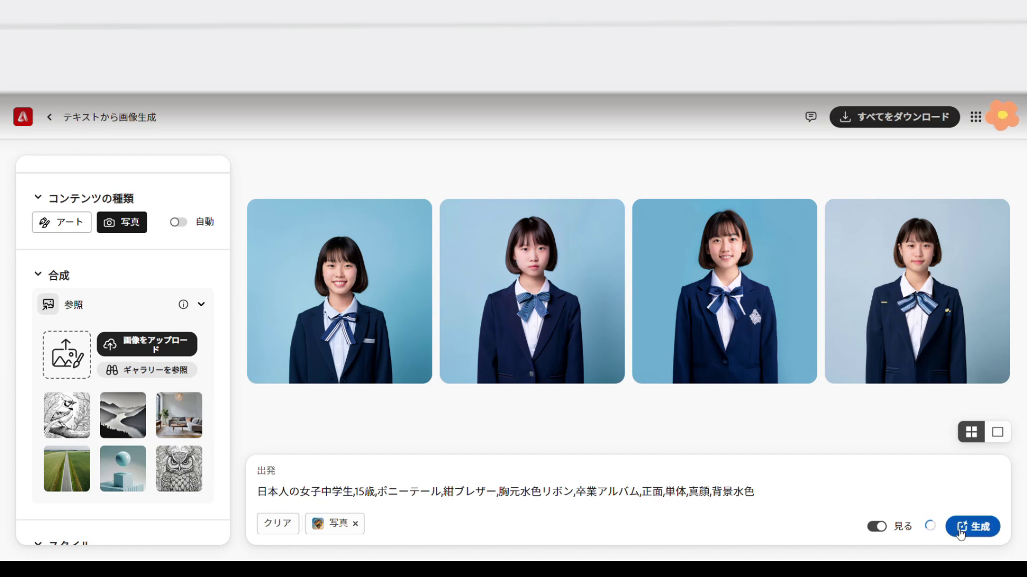
key(Return)
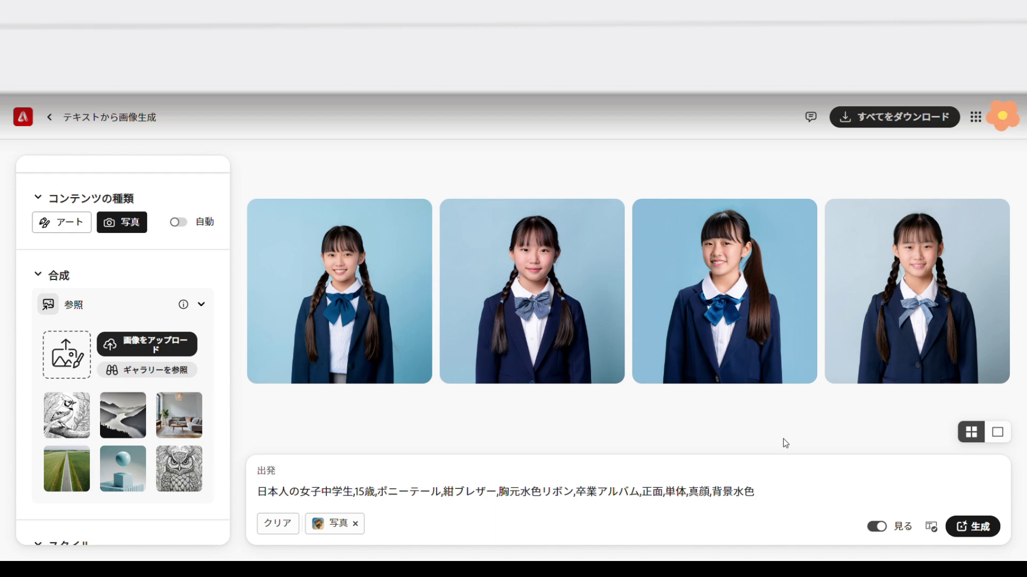
click(972, 526)
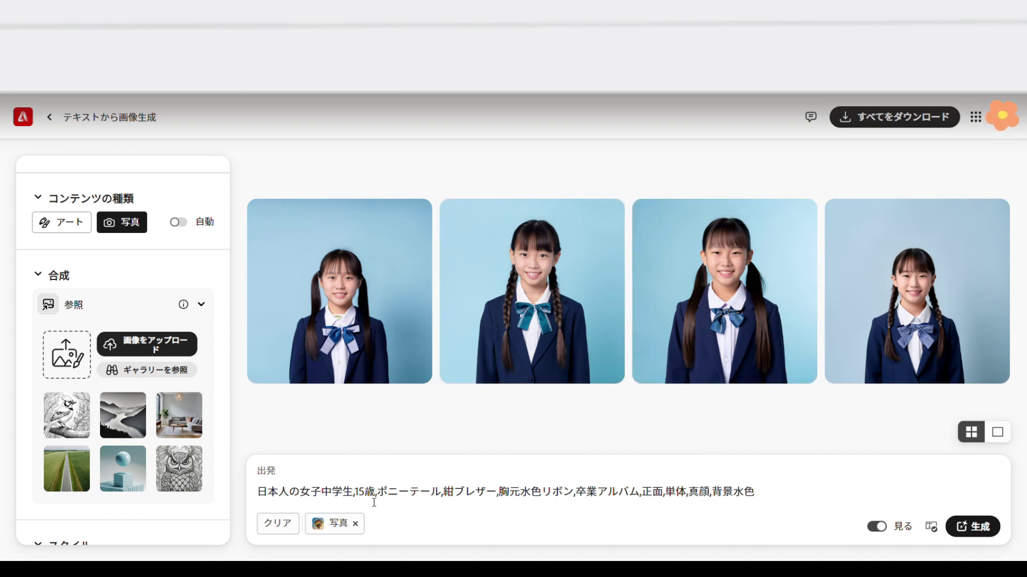
Replace ポニーテール in the prompt with 太っている and generate new images
drag(377, 496, 442, 496)
text(ふとってい)
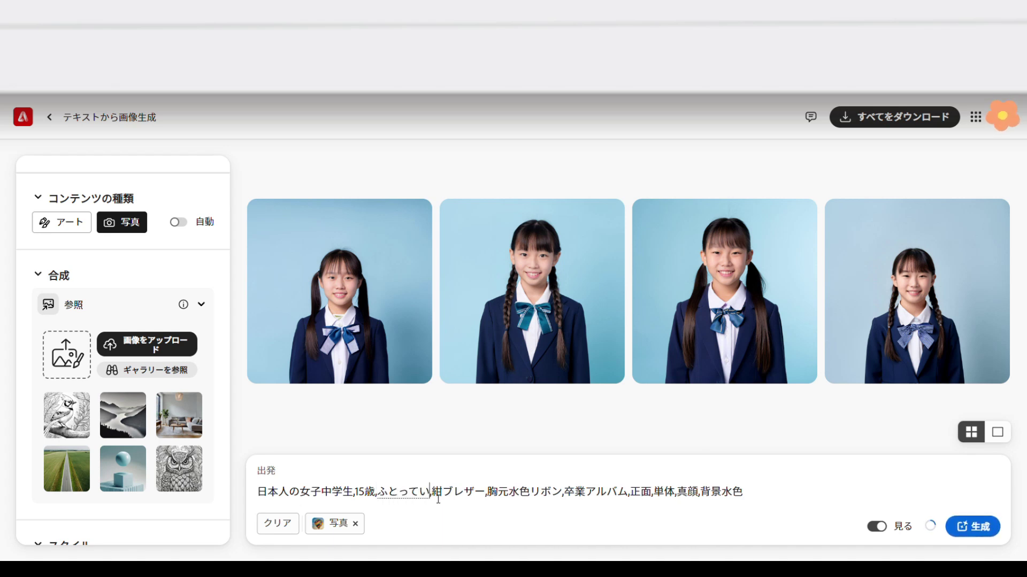
text(る)
key(space)
key(Return)
click(972, 526)
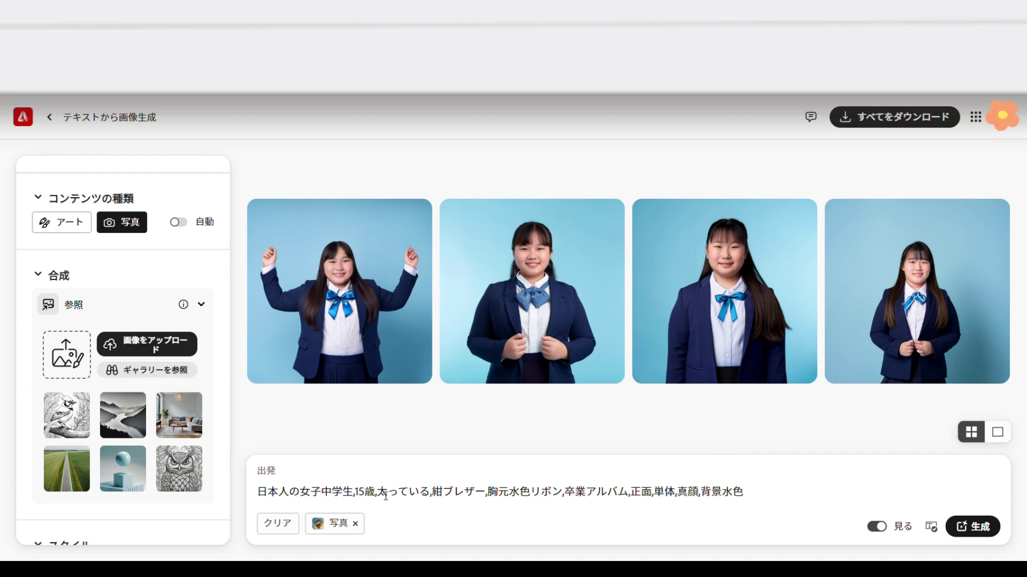
Replace 太っている in the girls' prompt with ロングヘア and generate new images
drag(385, 496, 431, 502)
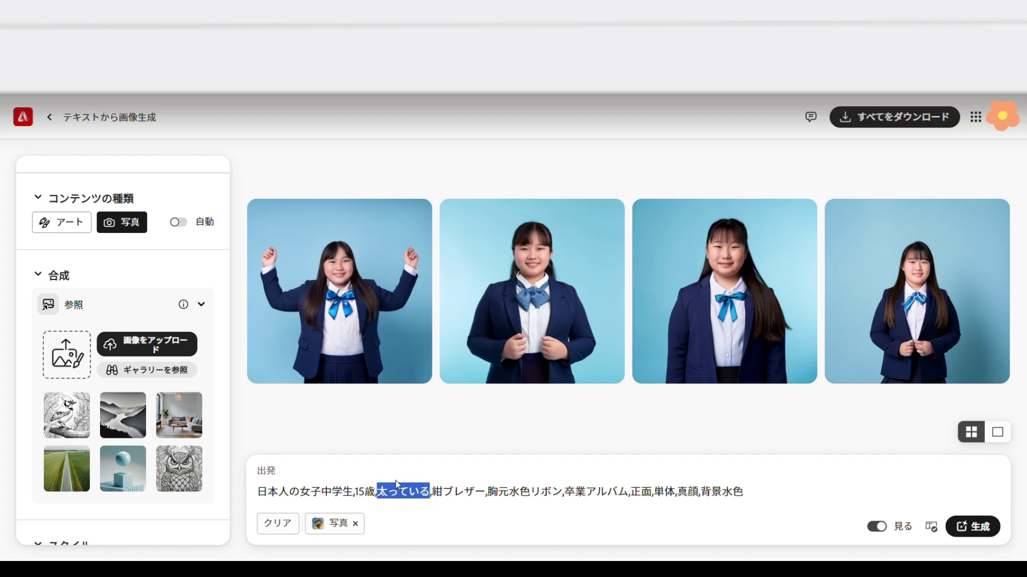
key(BackSpace)
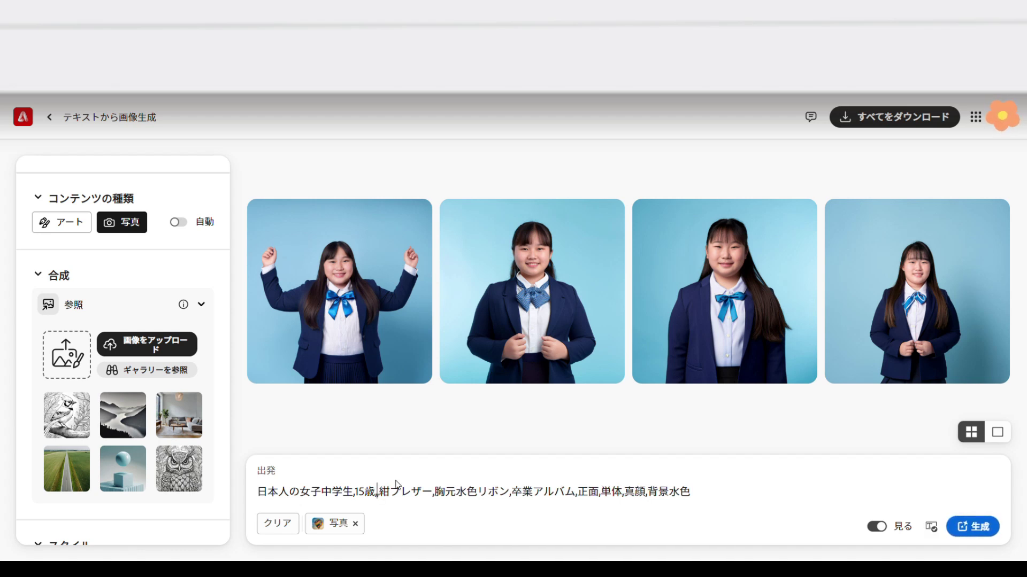
text(ロングヘア,)
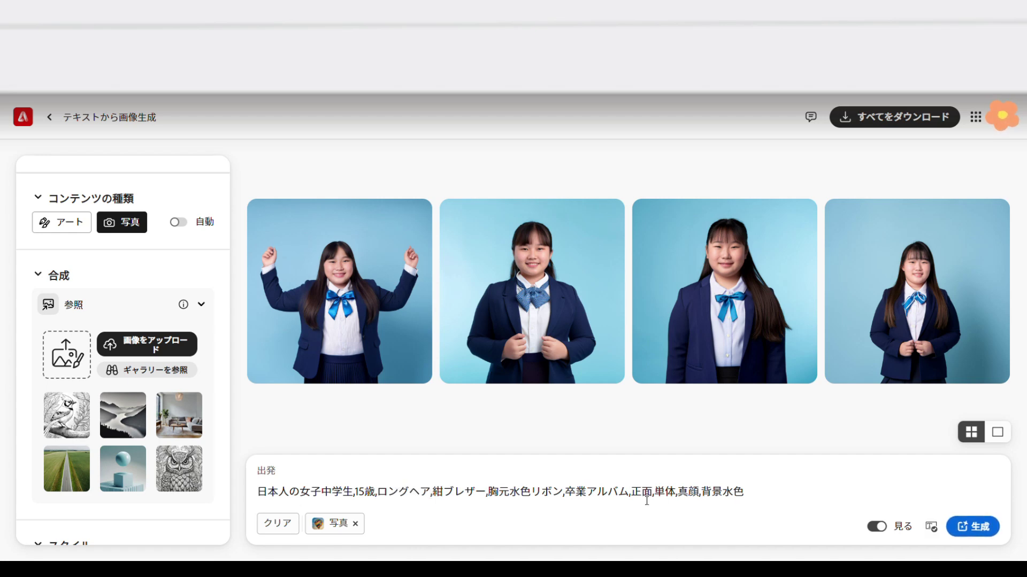
click(981, 530)
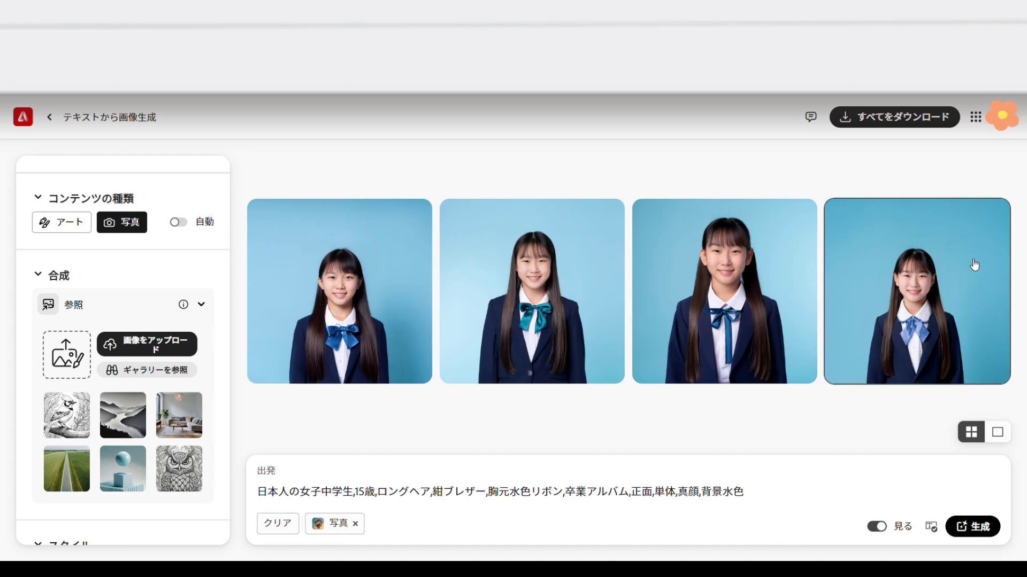
Replace ロングヘア in the prompt with ギャル系 and generate new images
drag(378, 492, 432, 501)
text(ギャル)
key(space)
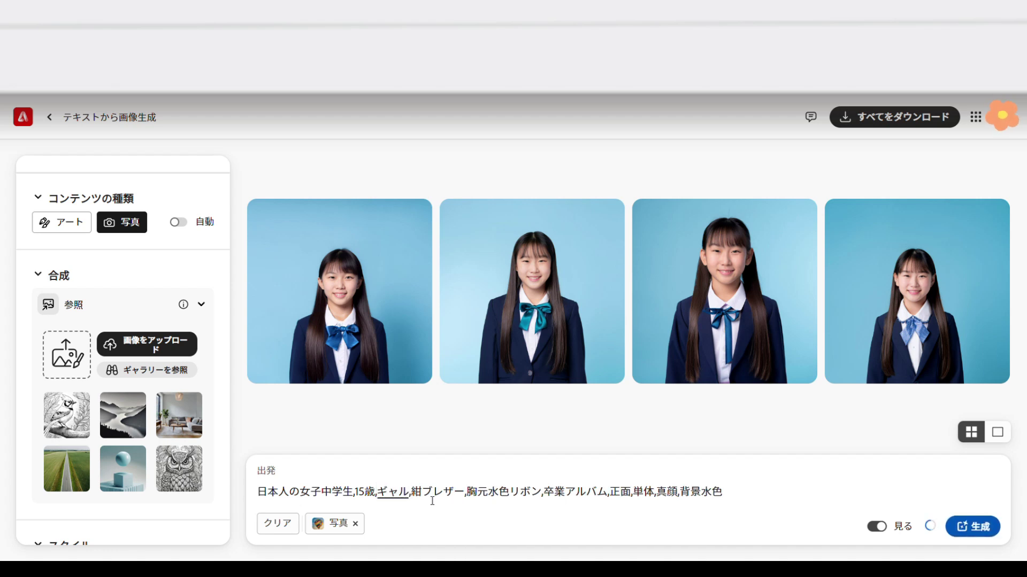
key(Return)
text(系)
key(space)
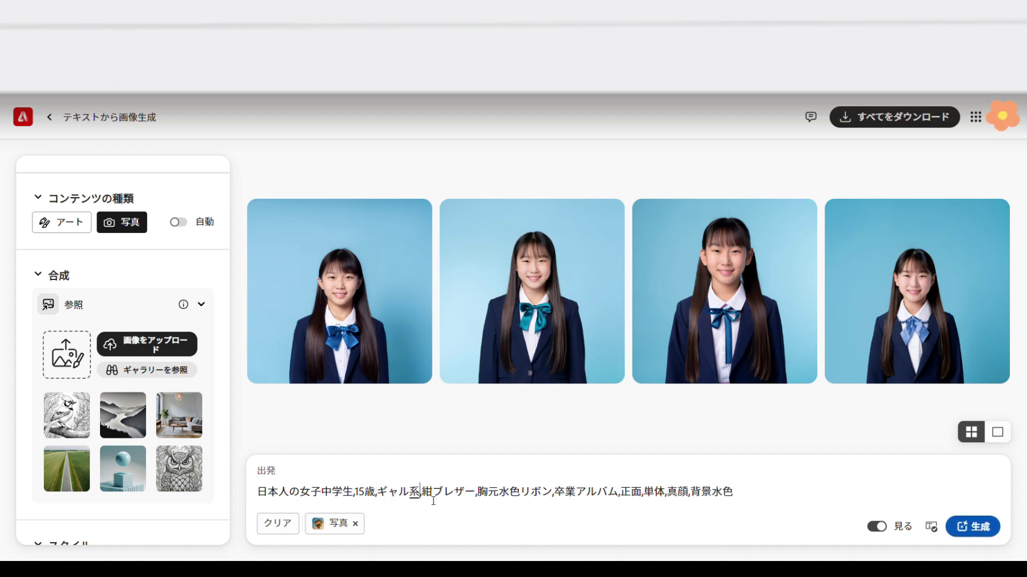
key(Return)
click(972, 527)
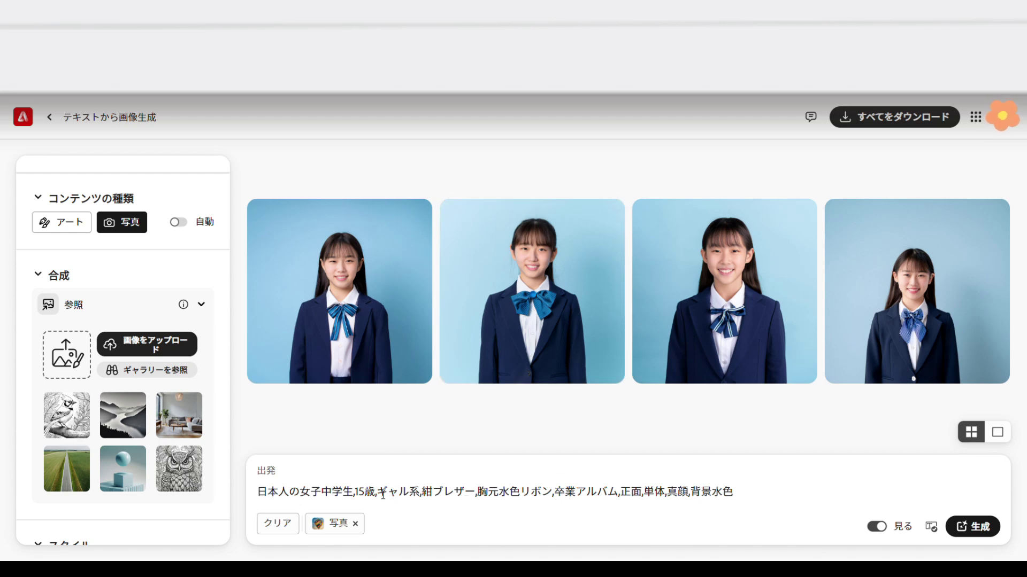
Replace ギャル系 in the prompt with 茶髪 and generate new images
drag(383, 494, 423, 495)
text(茶髪)
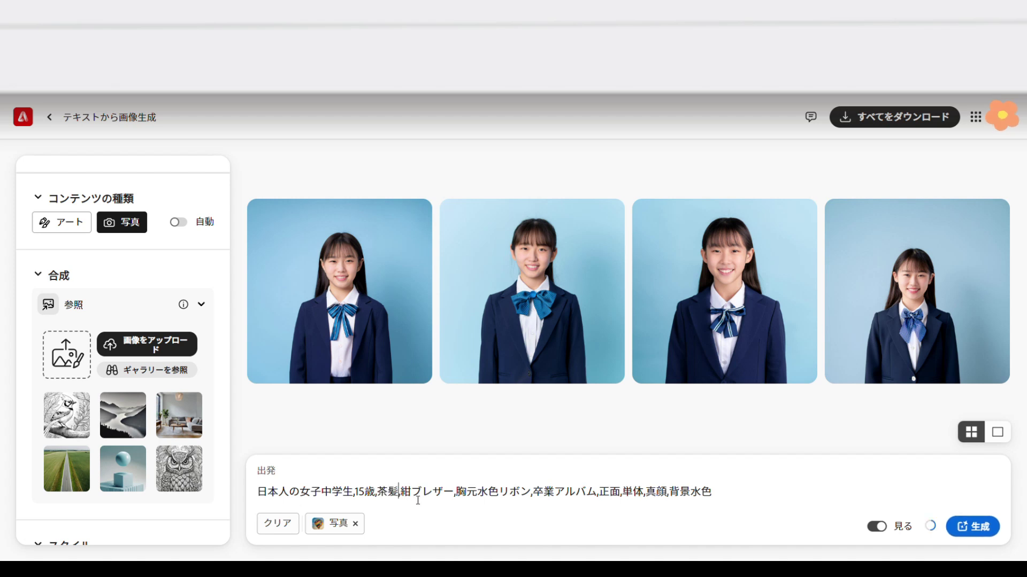
key(Return)
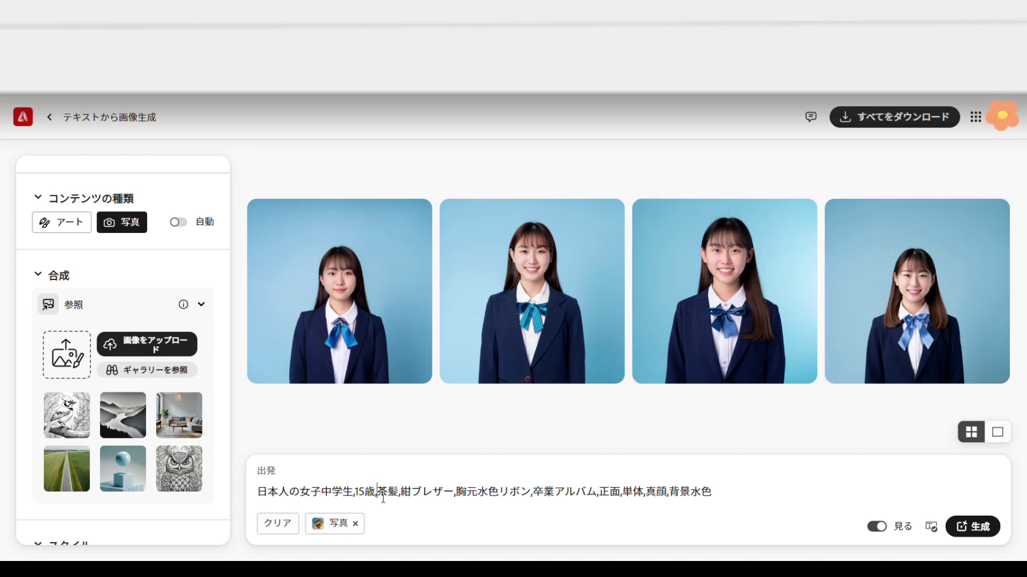
Replace 茶髪 in the girls' prompt with 七三分け and generate new images
drag(377, 495, 403, 503)
text(七三分け)
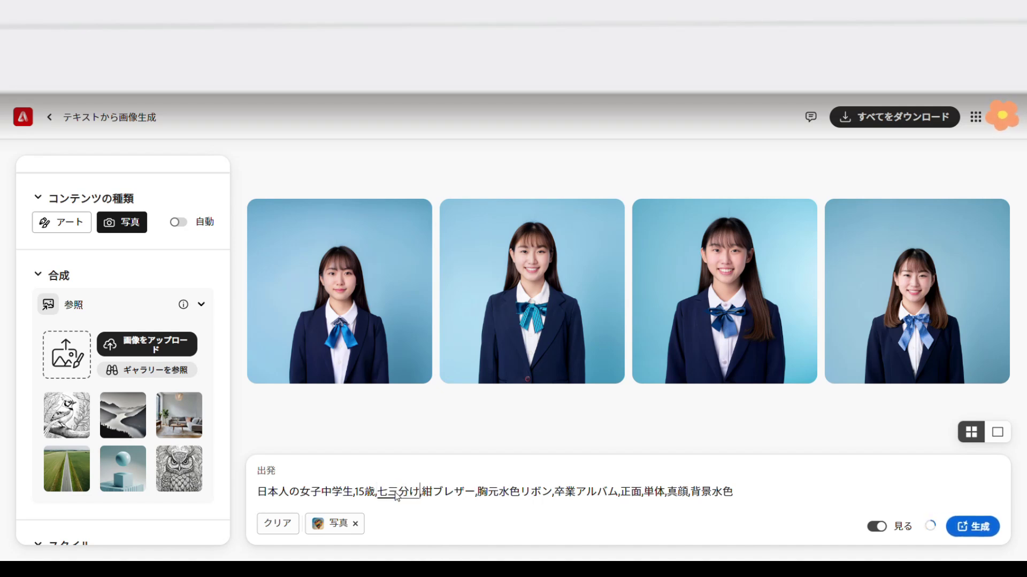
key(Return)
click(972, 526)
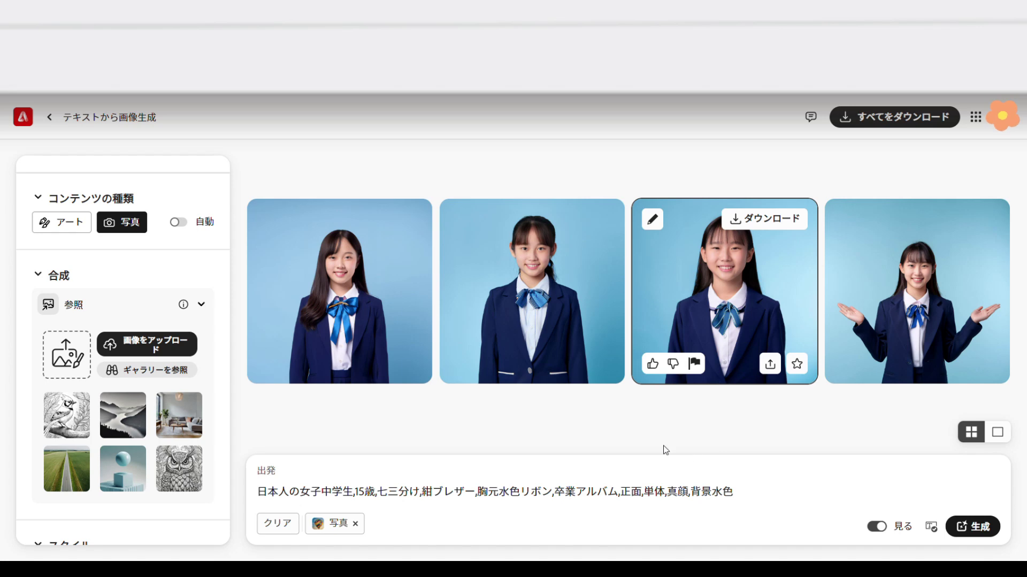
Replace 七三分け in the girls' prompt with 眼鏡, generate new images and dismiss the editing suggestion
click(378, 493)
shift+click(422, 495)
key(BackSpace)
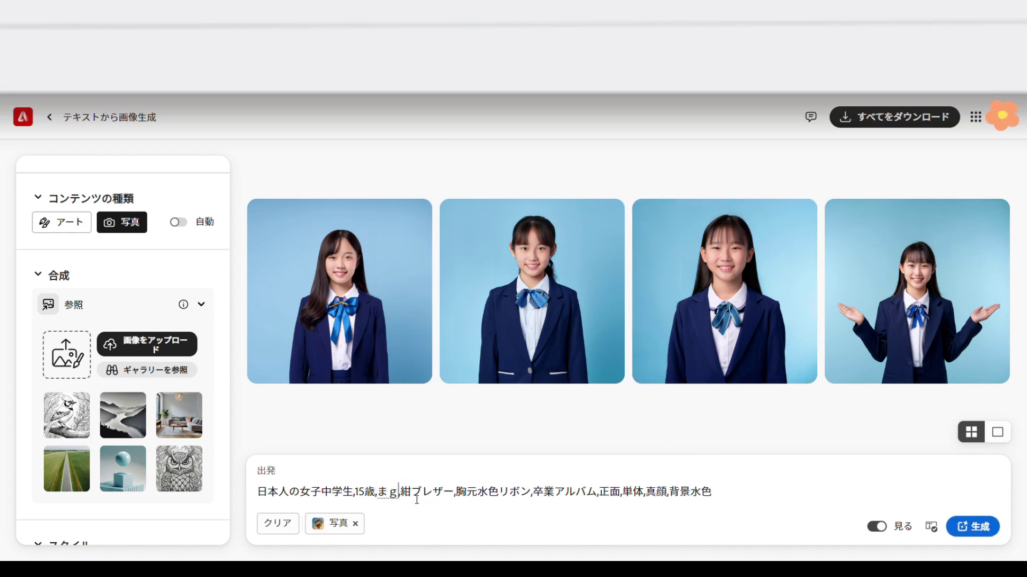
text(め)
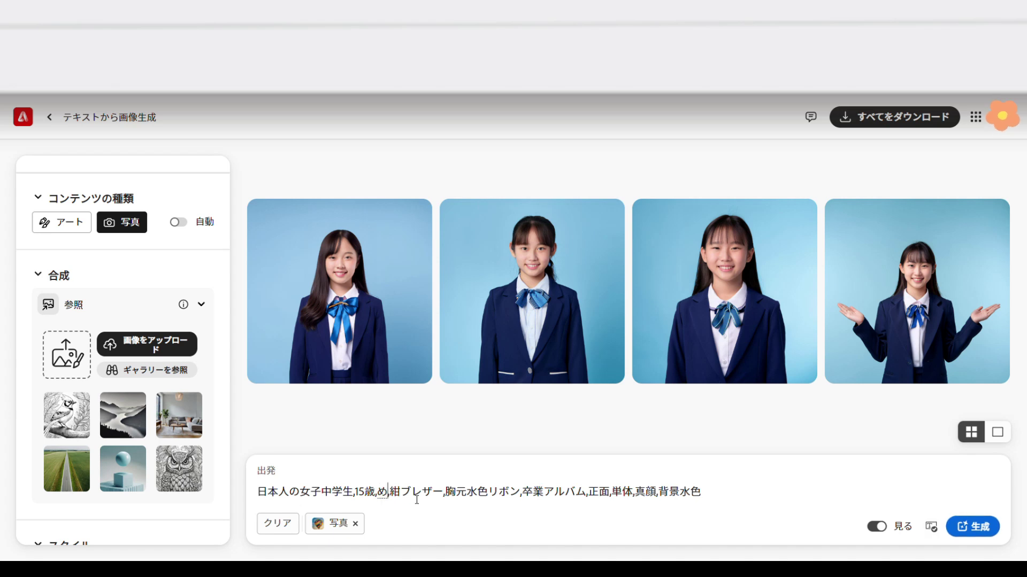
text(がね)
key(space)
key(Return)
text(,)
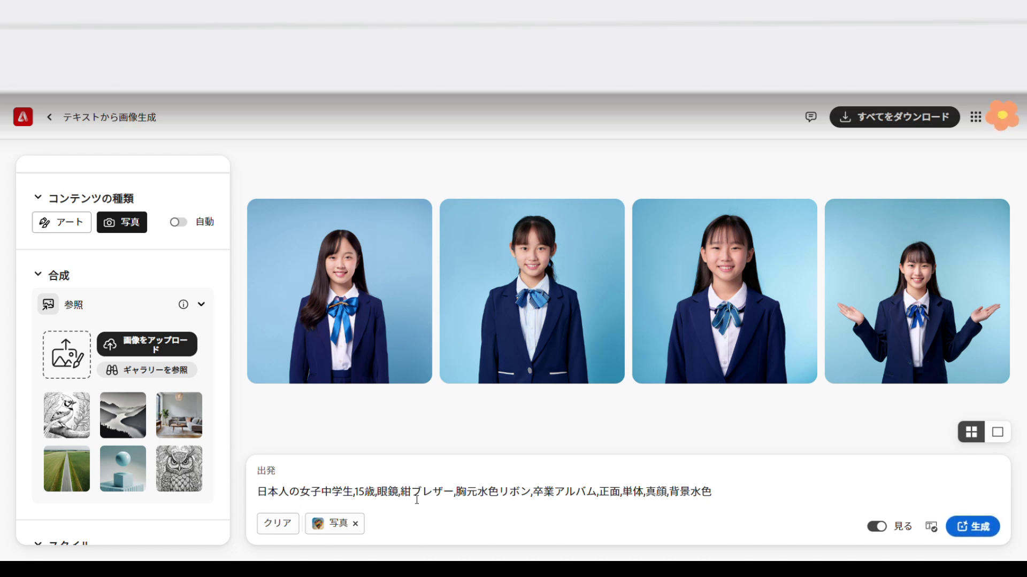
key(Return)
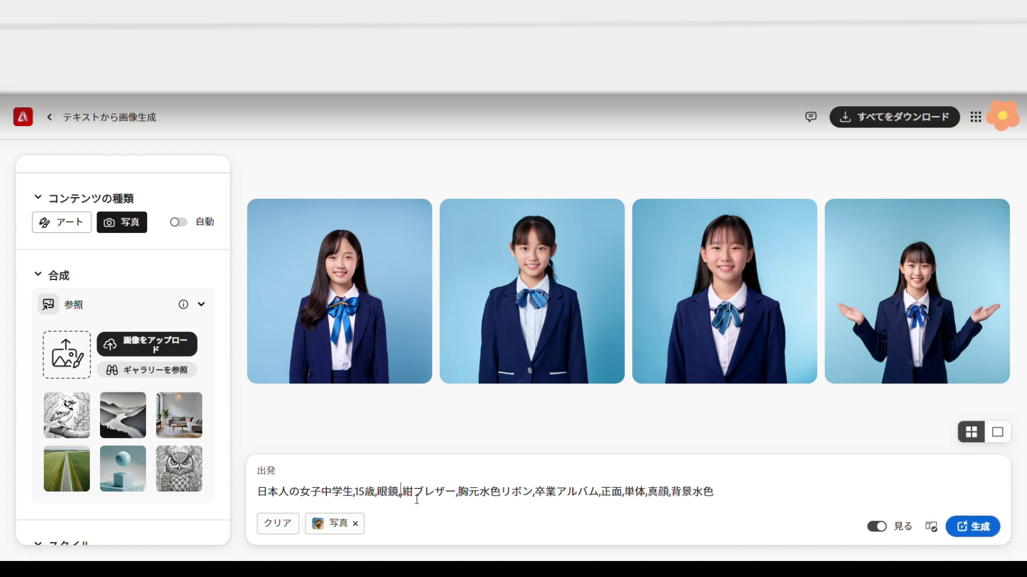
key(Return)
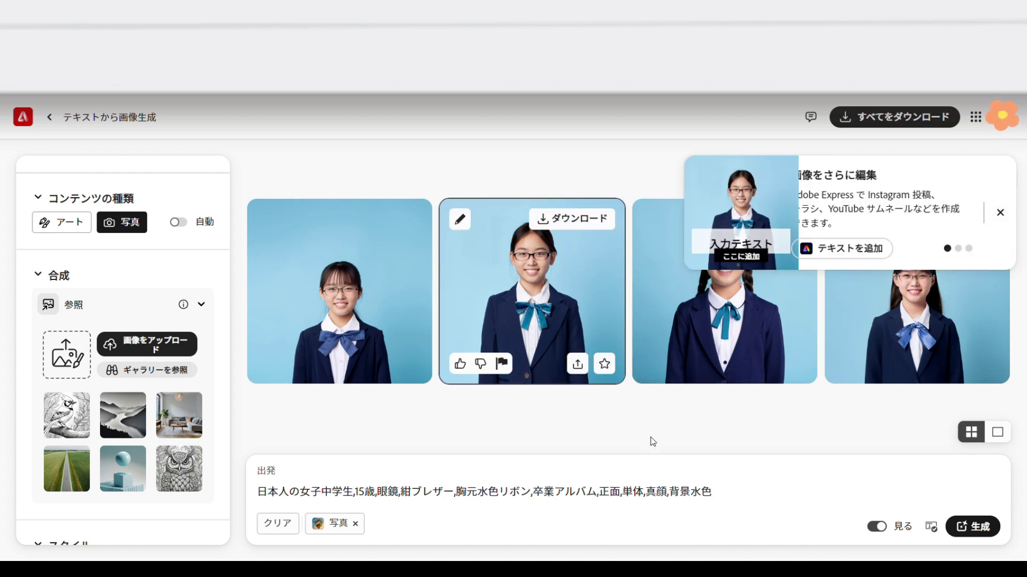
click(998, 216)
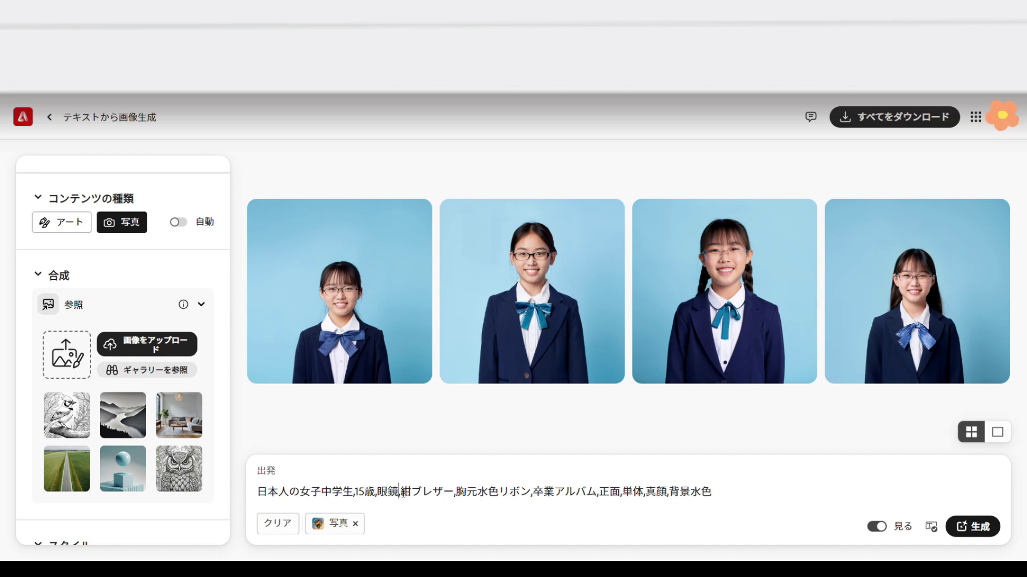
Add 少し太っている after 眼鏡 in the girls' prompt and generate new images
text(太っている,)
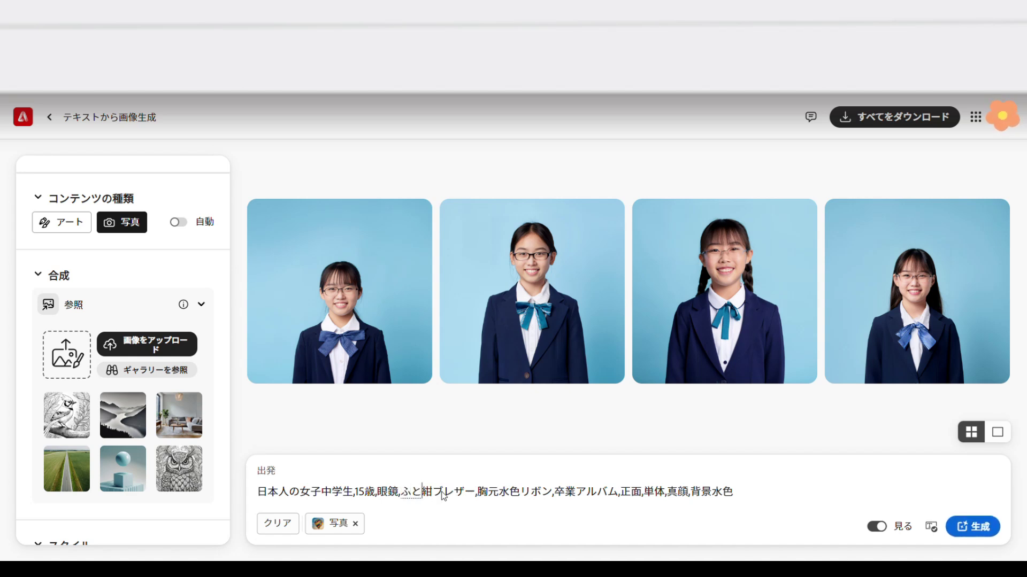
click(408, 494)
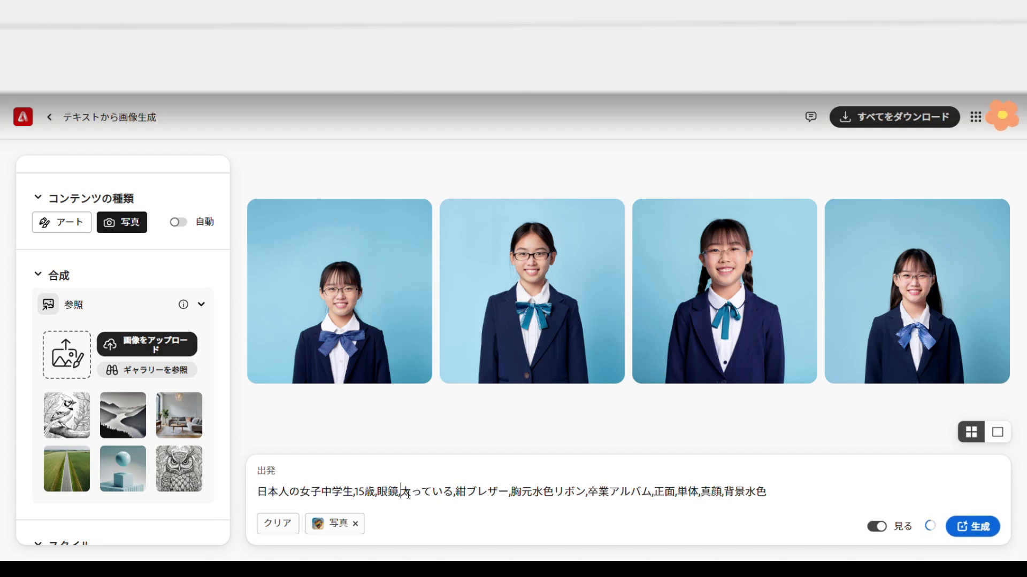
text(少し)
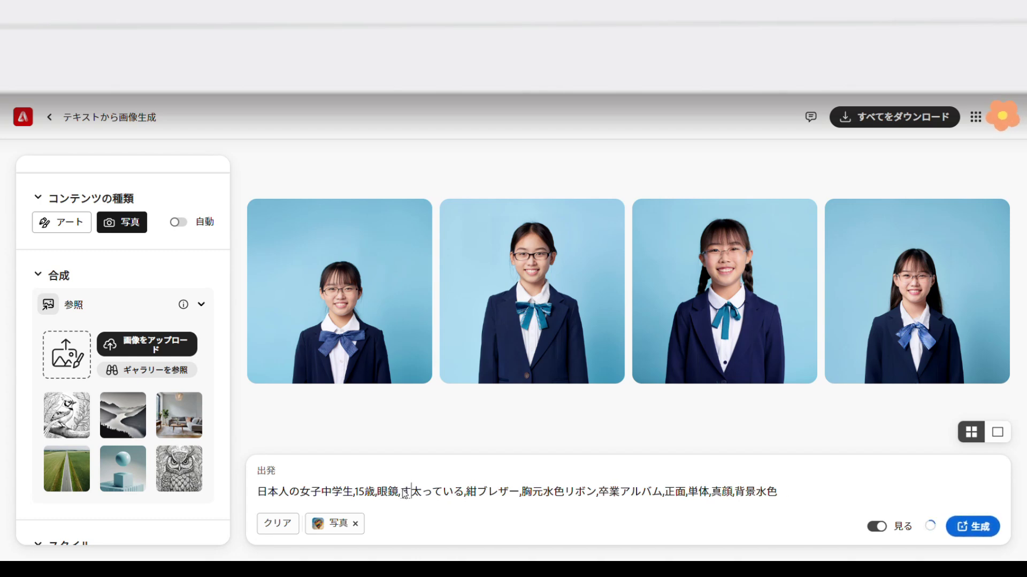
click(956, 522)
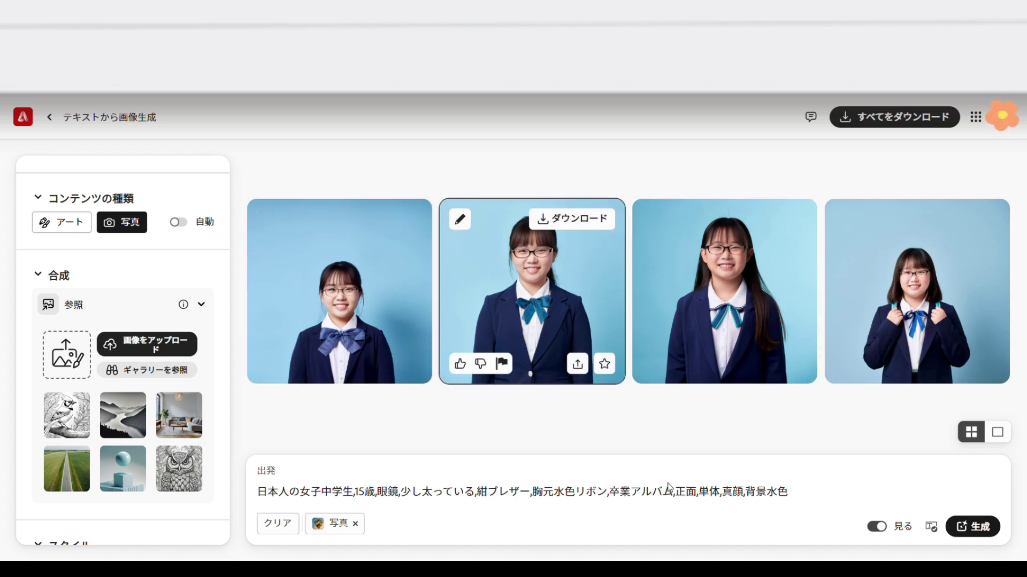
click(802, 498)
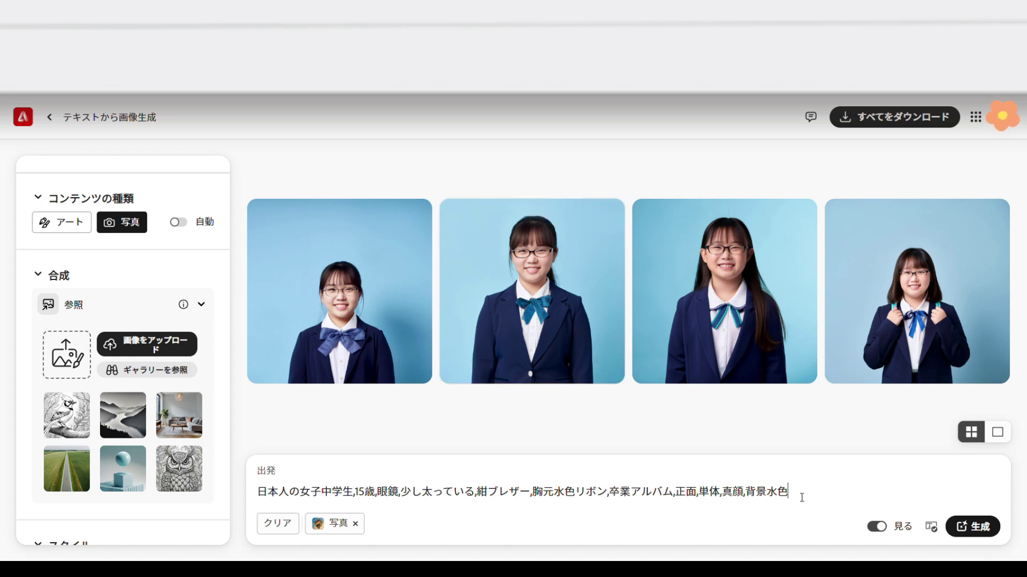